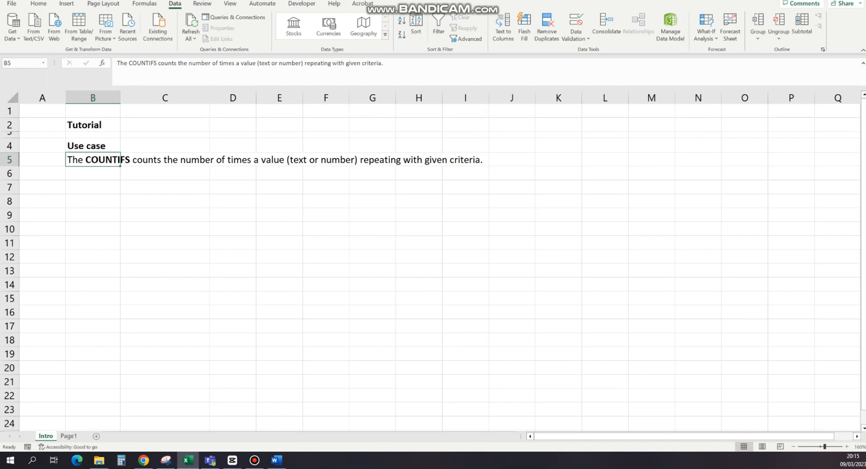
left_click(43, 174)
left_click(93, 174)
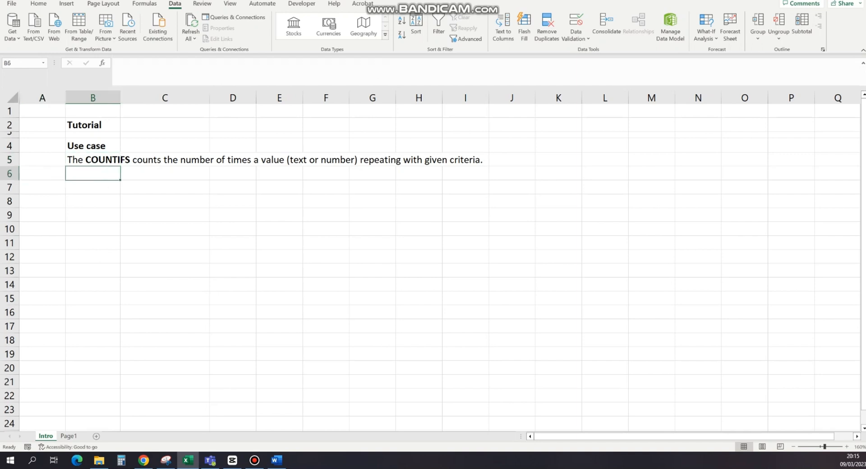
left_click(93, 159)
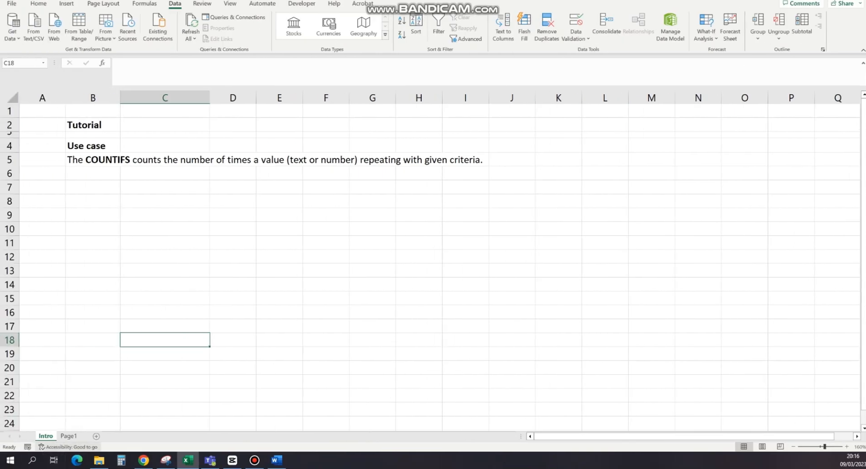
Step: Open the Page1 sheet and auto-fit the widths of data table columns A to D
left_click(69, 436)
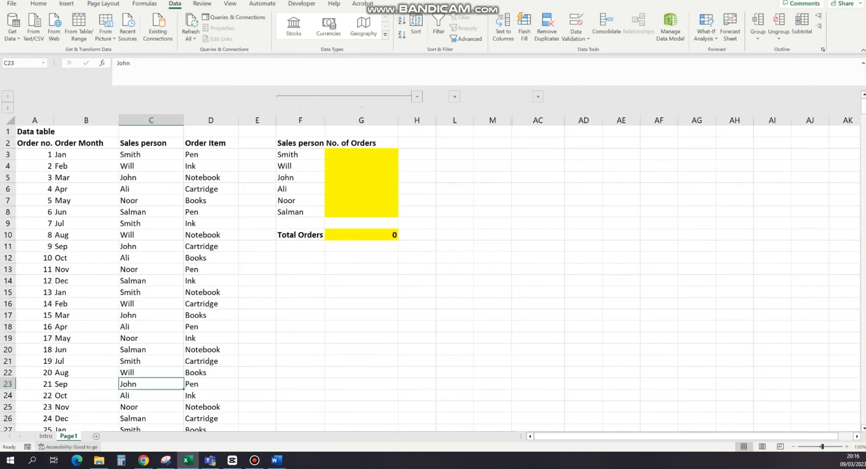
left_click_drag(35, 120, 211, 120)
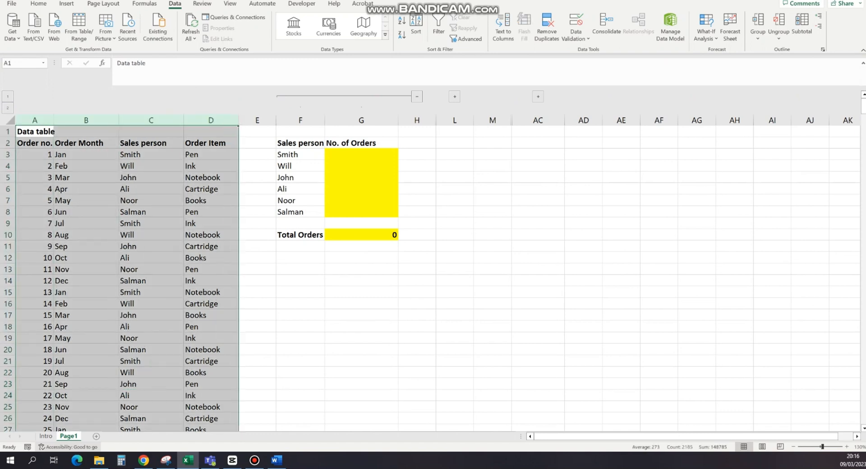
double_click(54, 120)
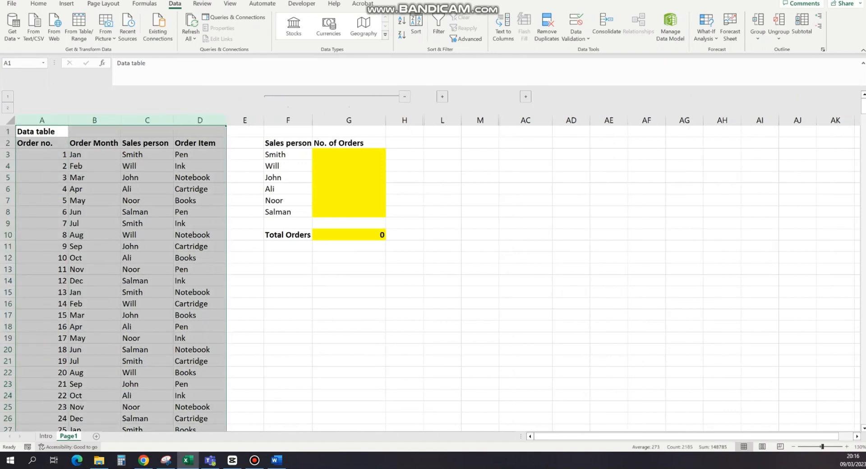
Step: Examine the data table's Order no., Order Month, Sales person and Order Item columns one by one
left_click(42, 120)
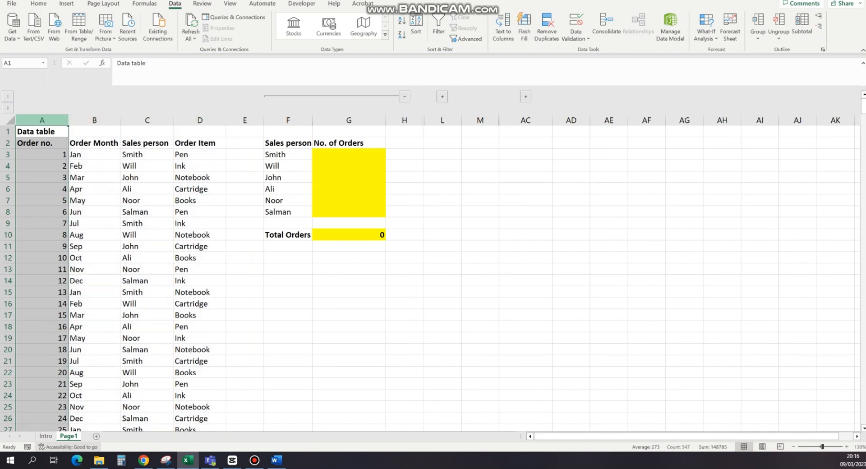
left_click(41, 143)
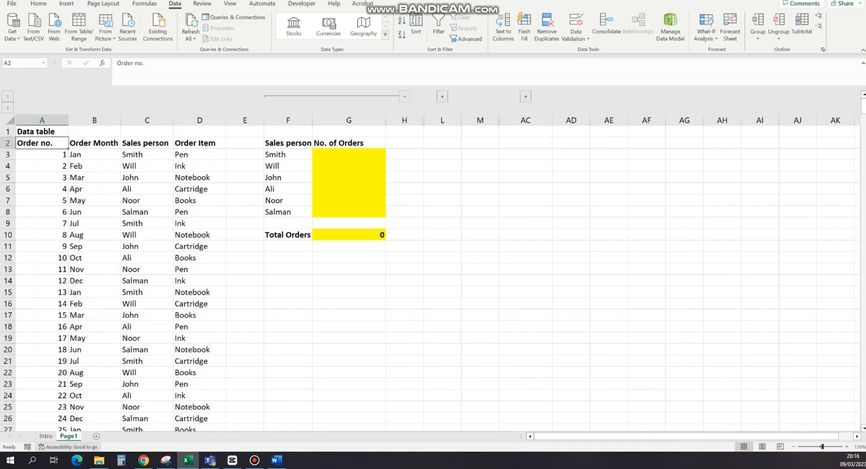
left_click(95, 143)
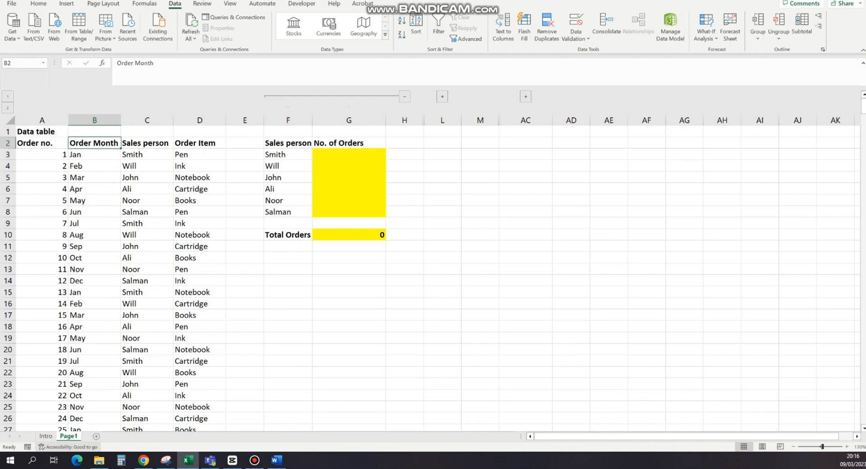
left_click(147, 120)
left_click(147, 143)
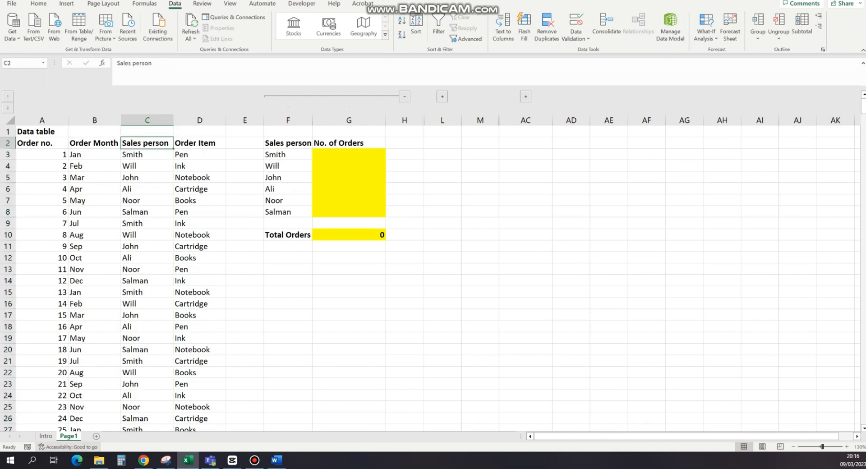
left_click(200, 120)
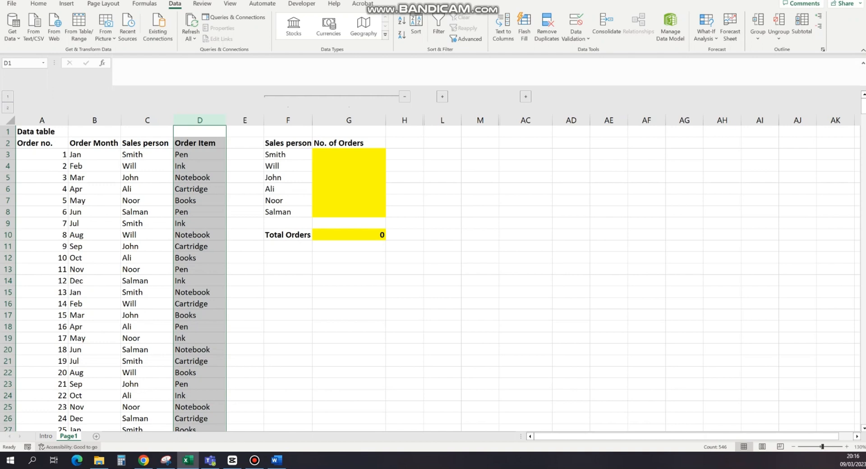
left_click(199, 143)
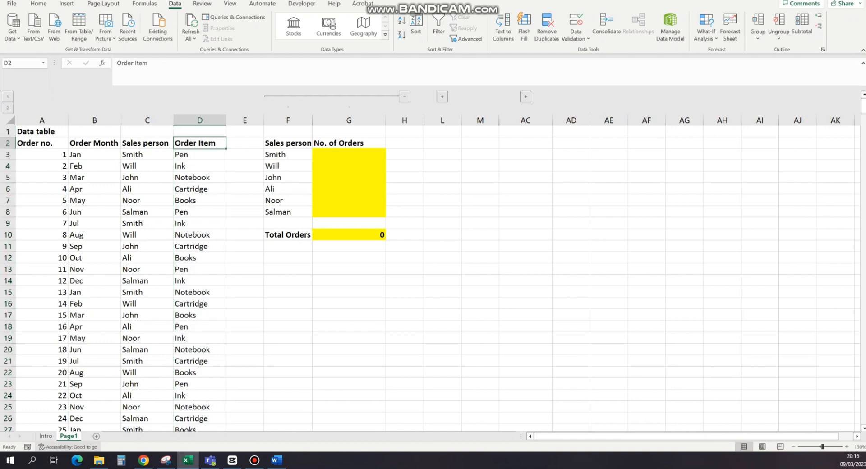
Step: Widen column F of the summary table so the Sales person and Total Orders labels have more room
left_click(288, 143)
left_click_drag(312, 120, 323, 120)
left_click(357, 154)
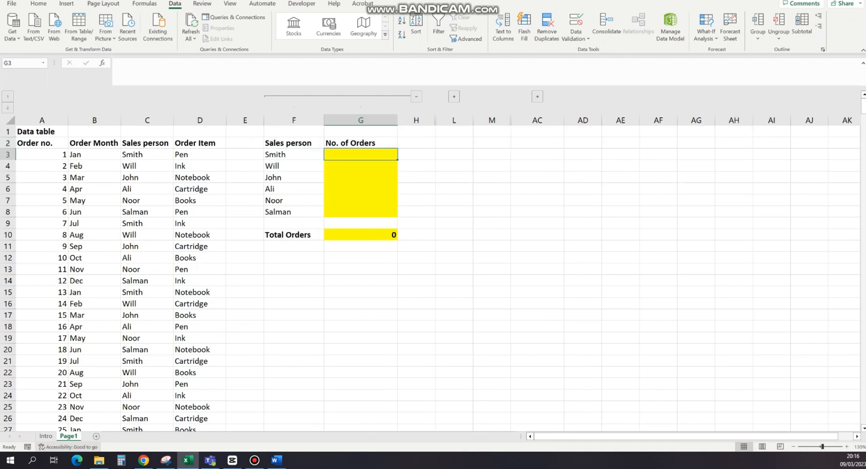
Step: Examine the summary's sales person names in F3:F8 against column C and the first few order rows of the data table
left_click_drag(293, 154, 294, 212)
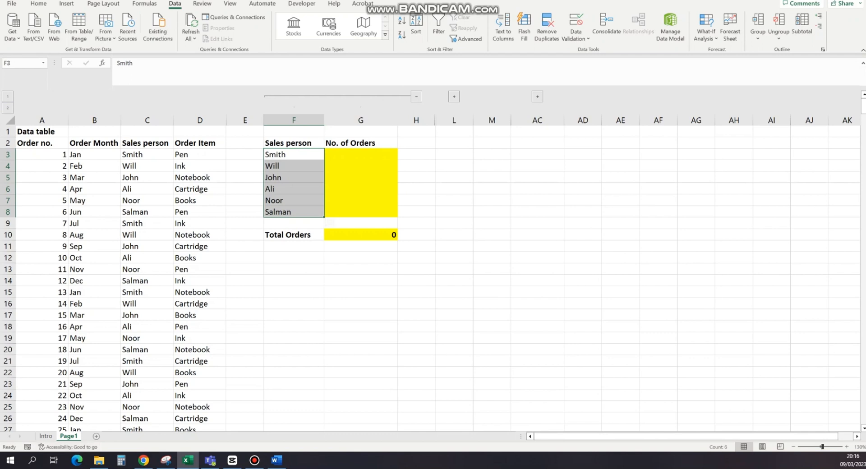
left_click(454, 166)
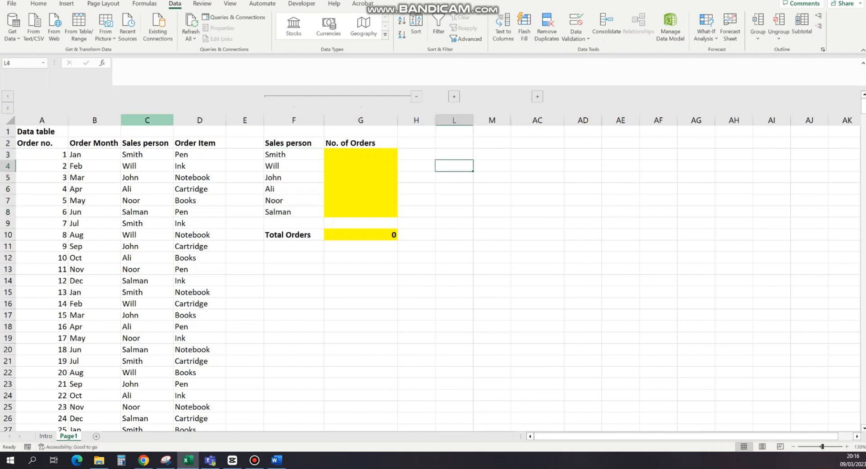
left_click(147, 120)
left_click_drag(294, 155, 294, 212)
left_click(147, 120)
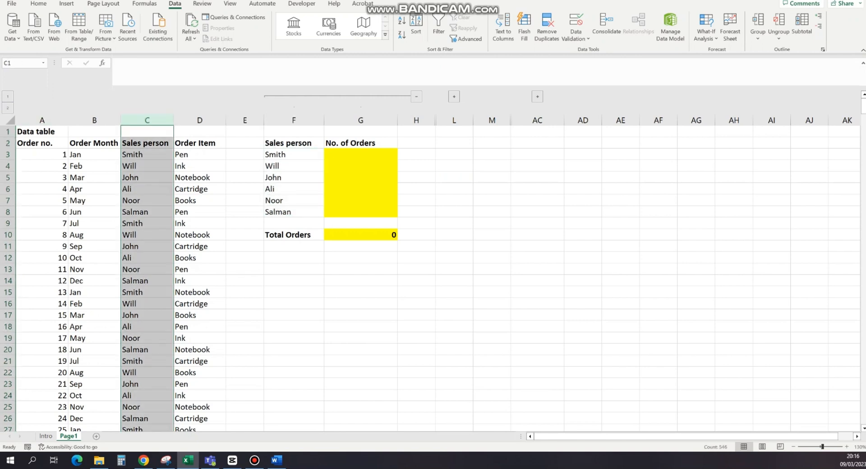
left_click(7, 155)
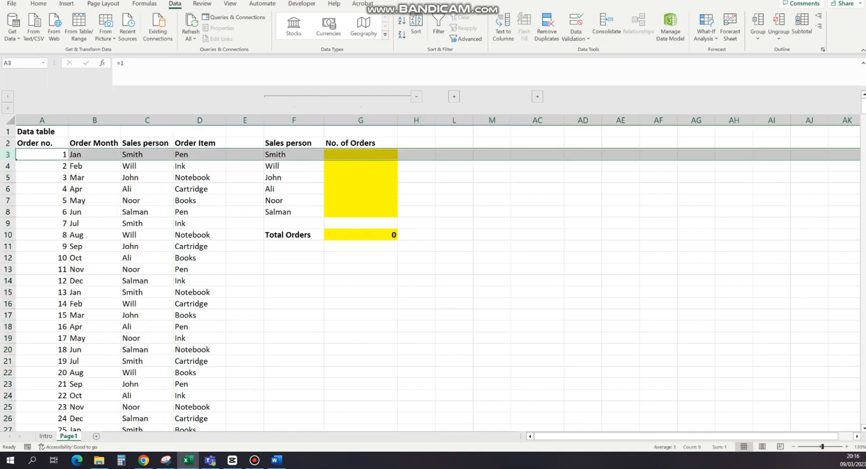
left_click(8, 166)
left_click(8, 177)
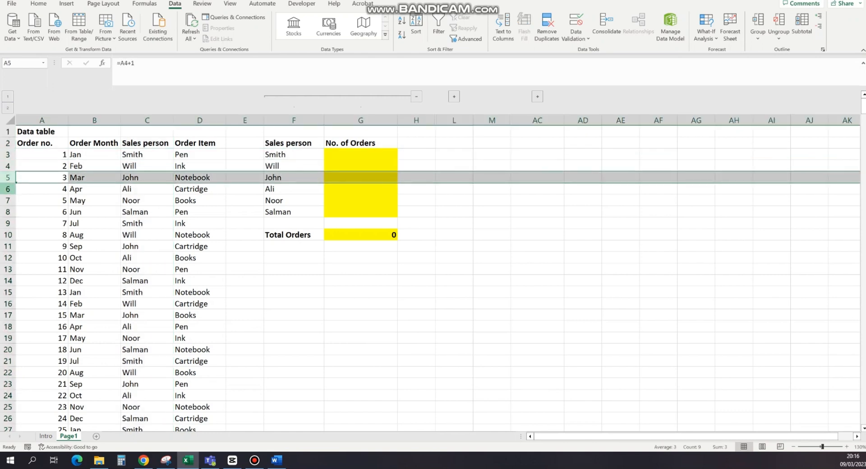
left_click(7, 188)
left_click(8, 200)
left_click(148, 120)
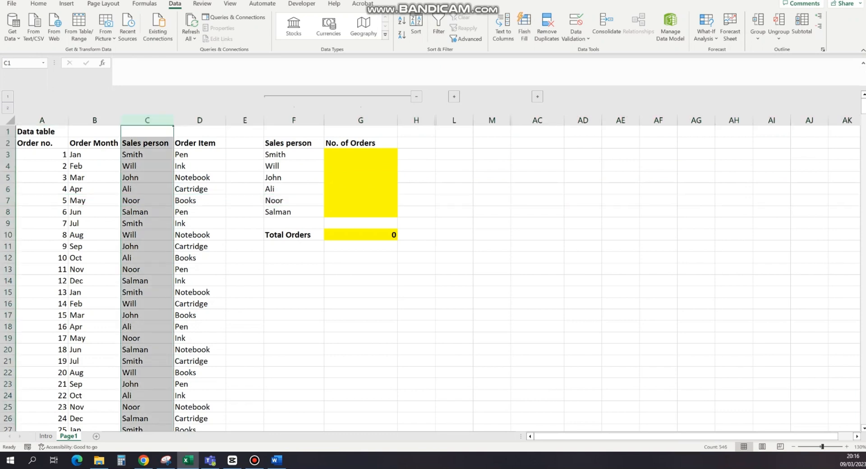
Step: Enter =COUNTIFS(C:C,F3) in G3 to count the first sales person's orders
left_click(361, 154)
type("=")
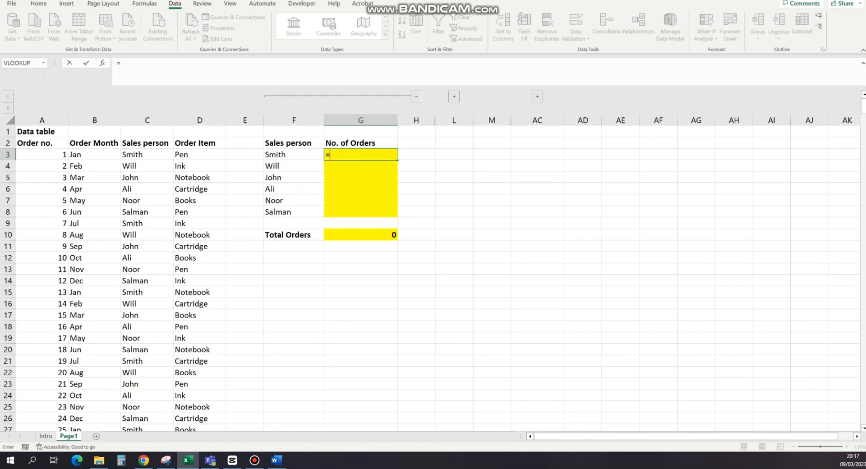
type("counti")
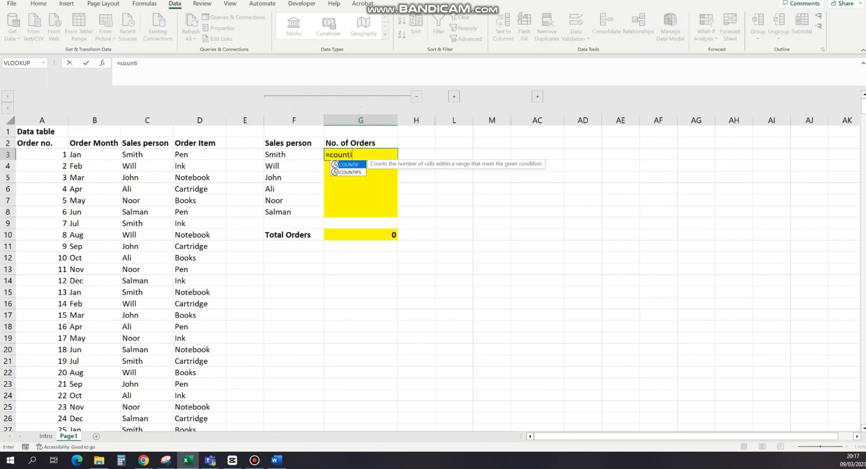
type("fs")
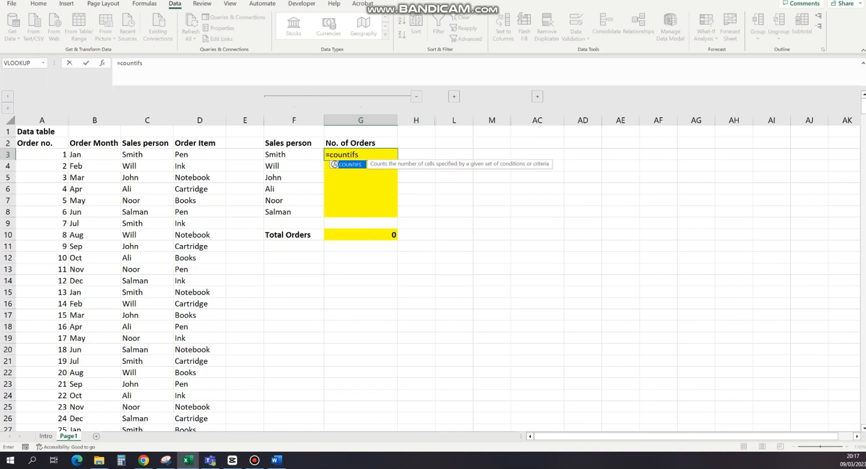
key("Tab")
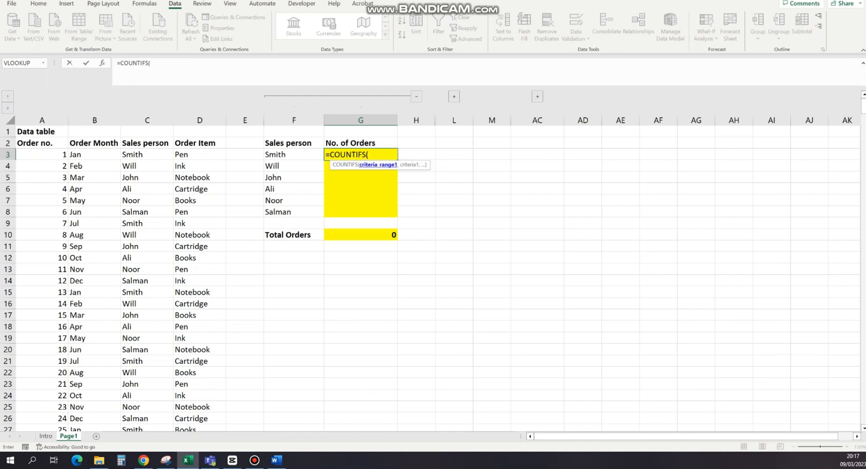
left_click(147, 120)
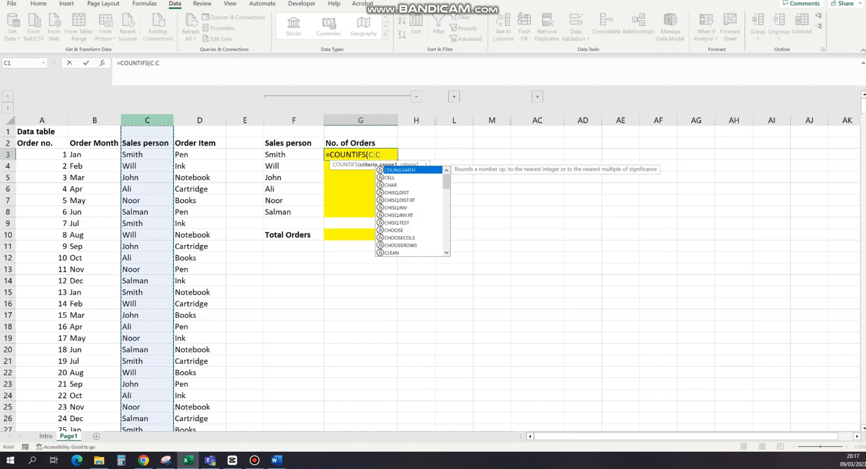
type(",")
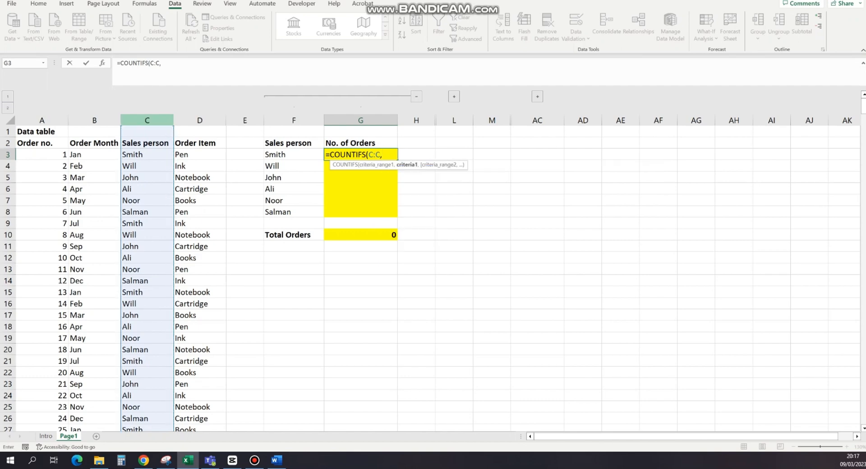
key("Left")
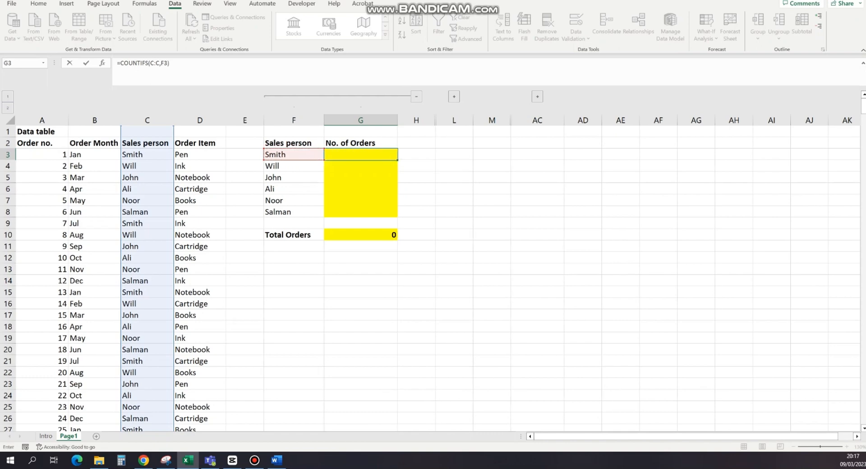
key("ctrl+Return")
Step: Copy the COUNTIFS formula from G3 into G4:G8 for the remaining sales persons
key("ctrl+c")
left_click_drag(360, 166, 361, 212)
key("ctrl+v")
Step: Check the Total Orders sum in G10 against the last order number in column A of the data table
left_click(361, 235)
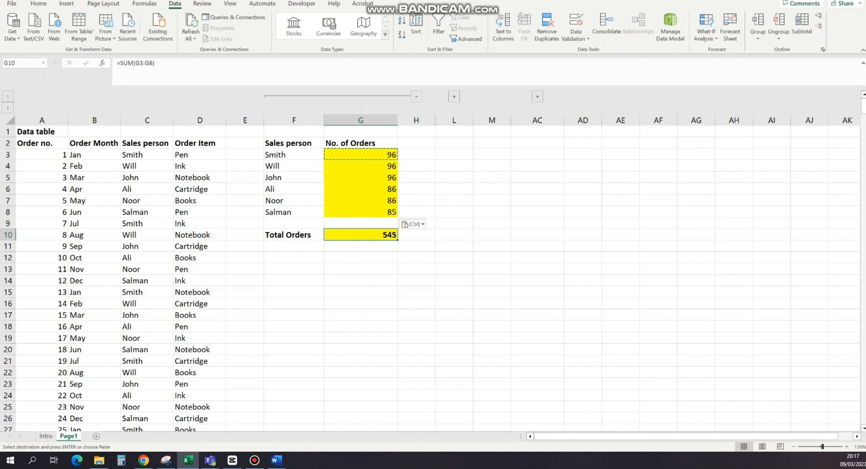
left_click_drag(293, 155, 361, 155)
left_click(42, 189)
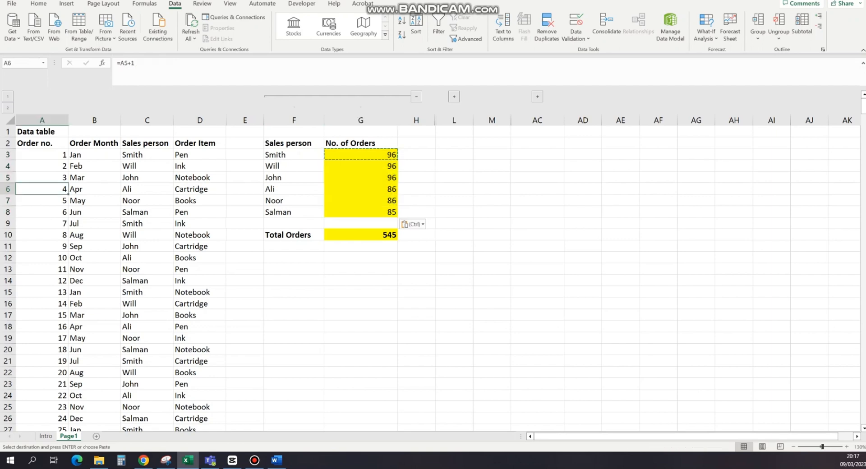
key("ctrl+Down")
scroll(433, 275, "down", 2)
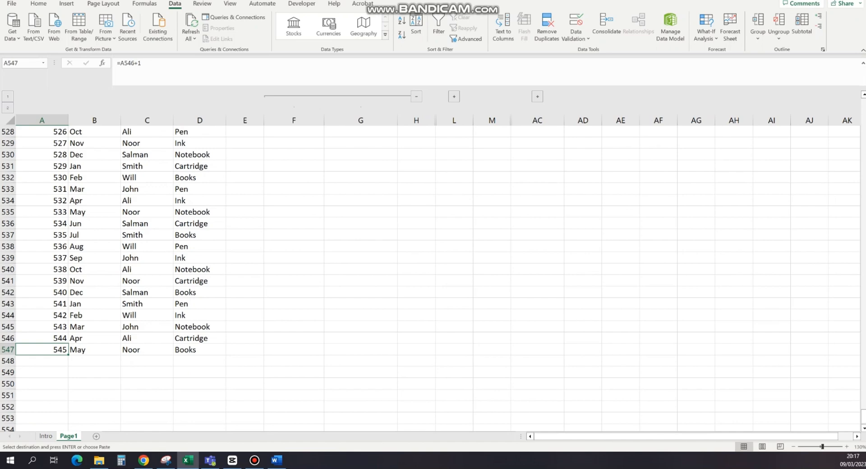
key("ctrl+Down")
key("ctrl+Up")
key("ctrl+Up")
key("Down")
key("Down")
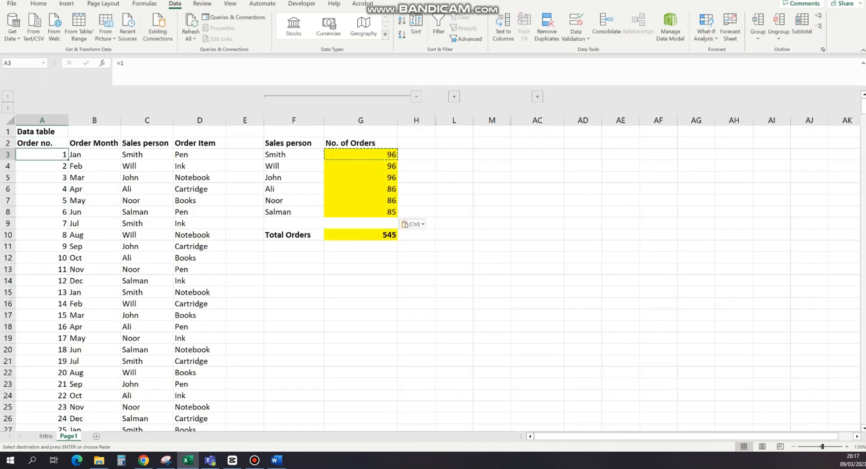
Step: Clear the copy marquee and review the range and criteria arguments of the COUNTIFS formula in G3
left_click(360, 258)
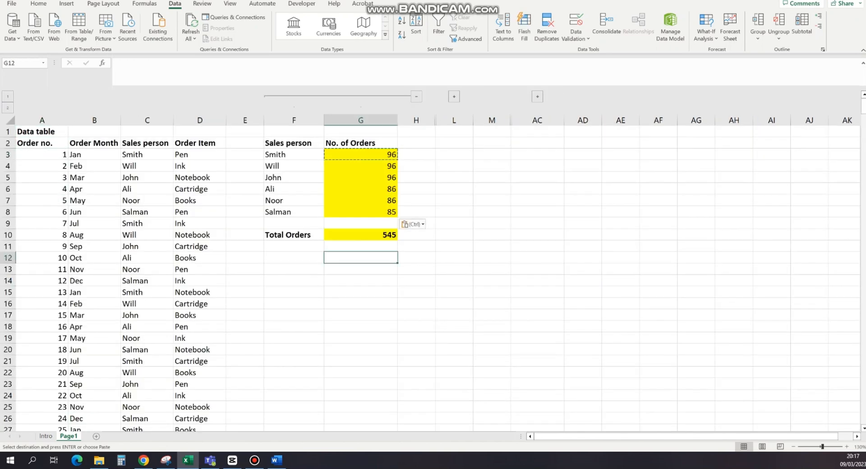
key("Escape")
left_click(361, 155)
left_click(170, 63)
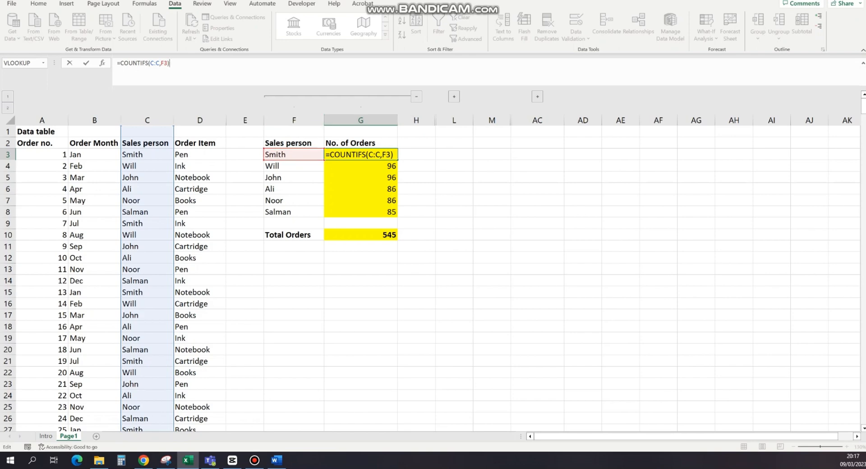
left_click(454, 143)
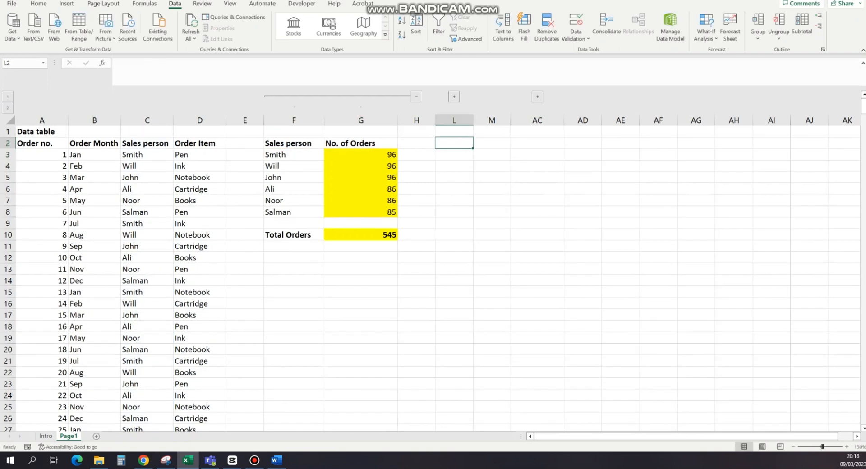
Step: Expand the collapsed column group I:K and auto-fit the No. of Orders column K
left_click(454, 96)
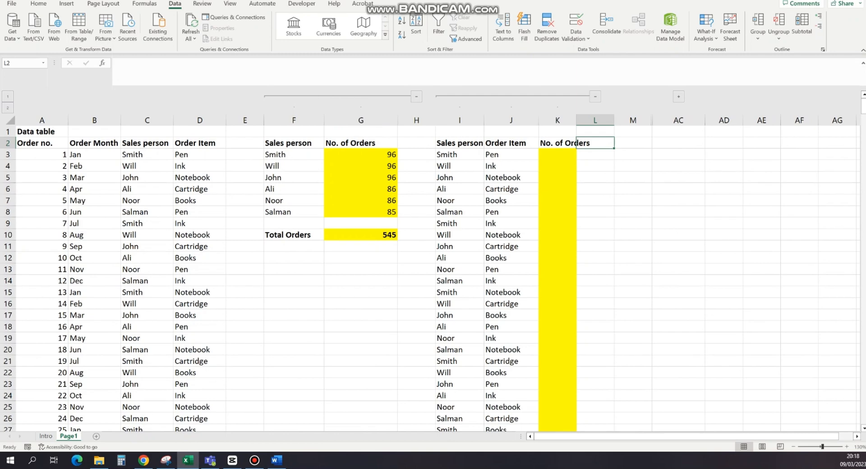
left_click(557, 155)
double_click(576, 120)
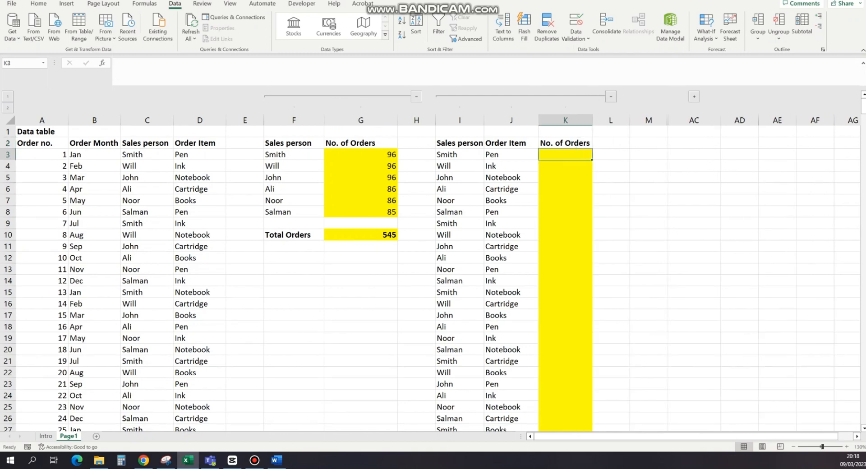
left_click(460, 120)
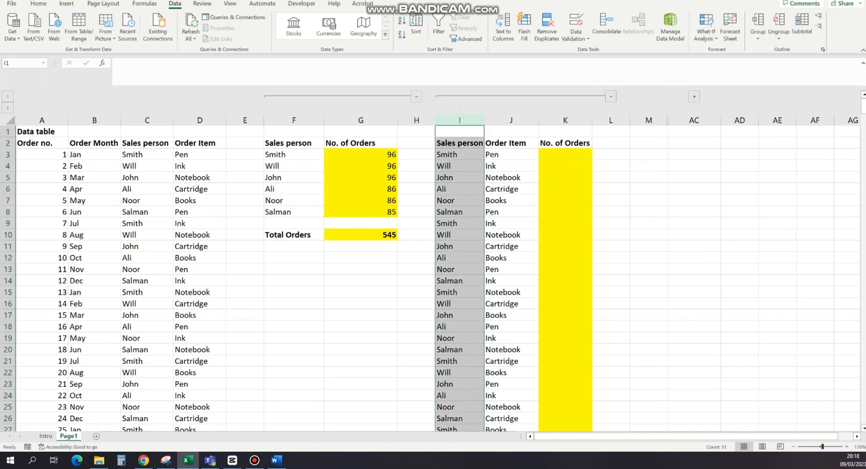
Step: Collapse the column group F:G holding the order counts per sales person
left_click(511, 121)
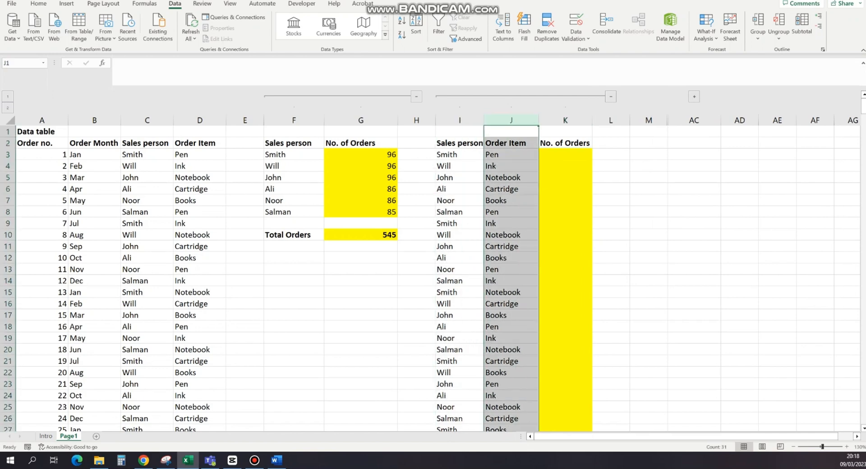
left_click(417, 97)
left_click(561, 235)
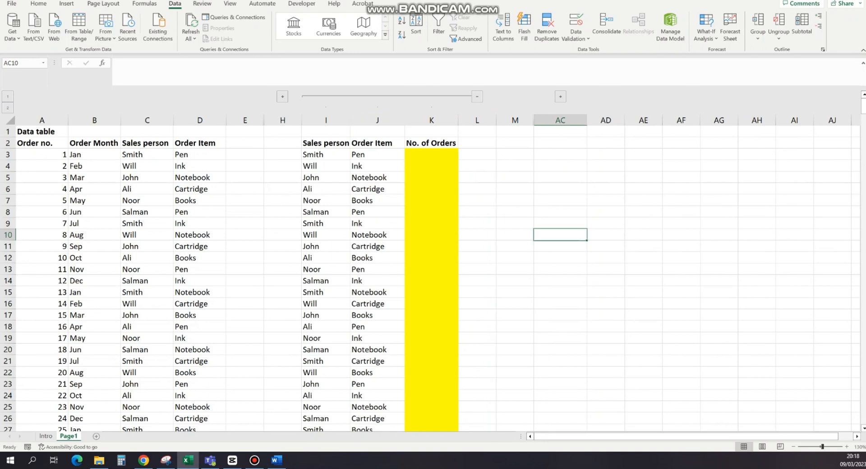
Step: Examine the sales person and order item combinations listed in columns I and J, such as Smith with Pen, Ink and Cartridge
left_click(325, 121)
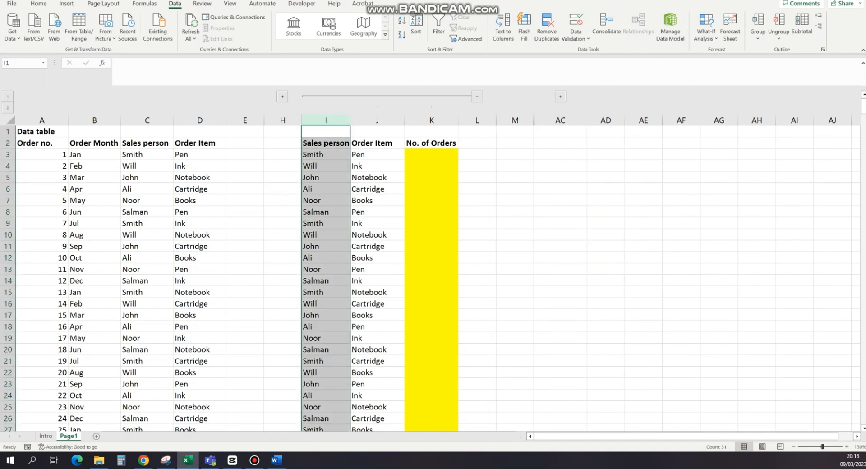
left_click(326, 155)
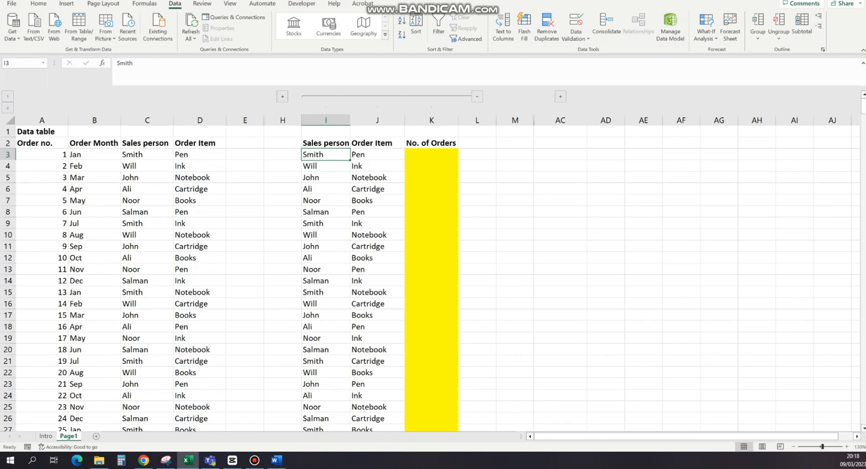
key("Right")
key("Down")
key("Down")
key("Down")
key("Down")
key("Down")
key("Down")
key("Down")
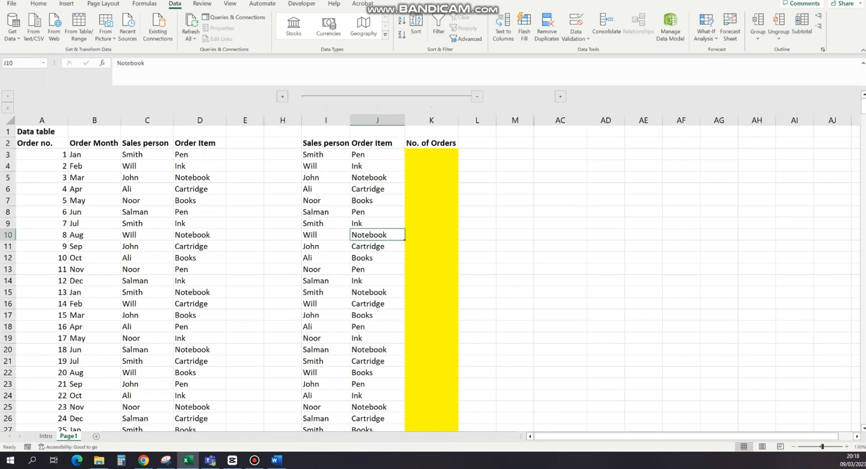
left_click(326, 155)
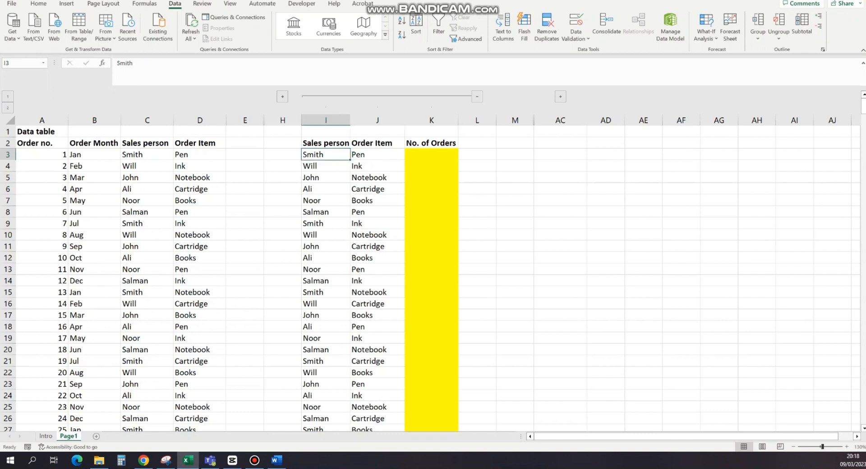
key("Right")
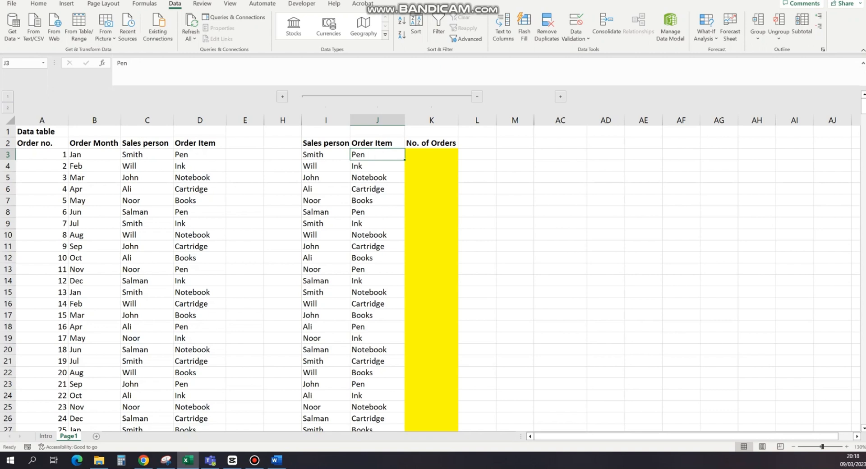
left_click_drag(326, 224, 378, 224)
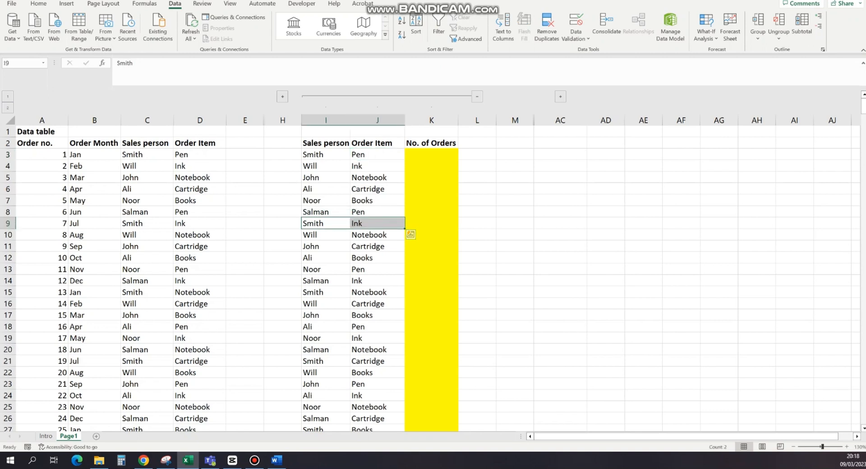
left_click_drag(326, 361, 377, 361)
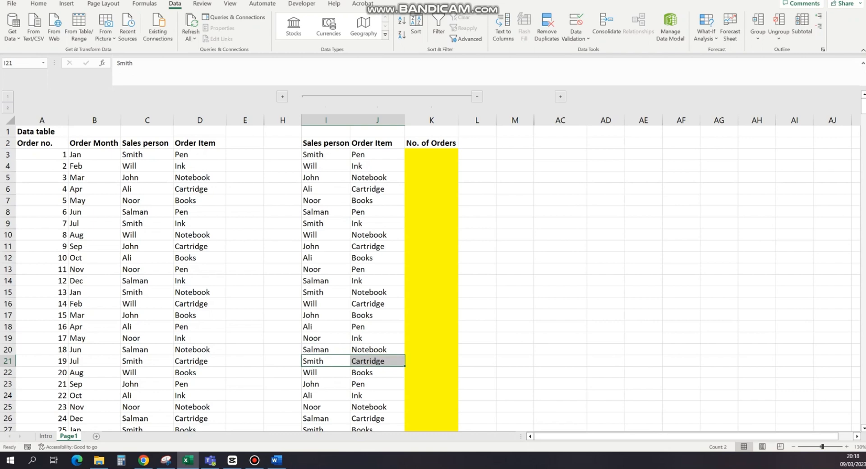
left_click_drag(326, 154, 326, 350)
Step: Start a COUNTIFS formula in K3 with column C as the first criteria range and I3 as its criterion
left_click(432, 155)
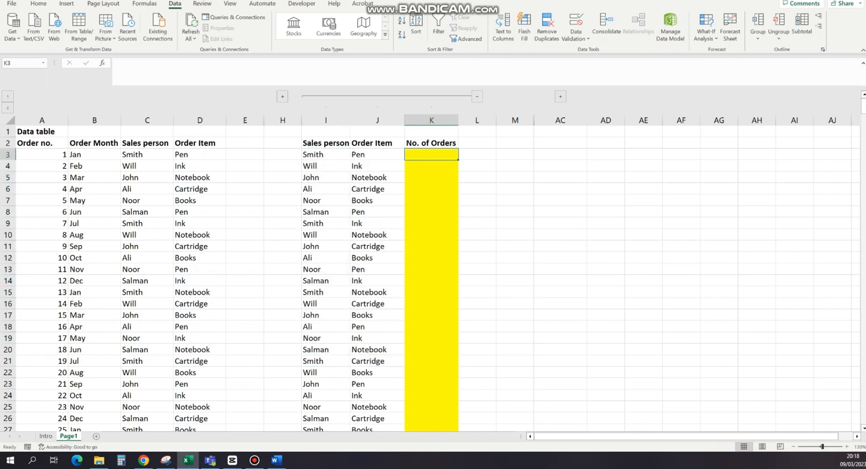
type("=")
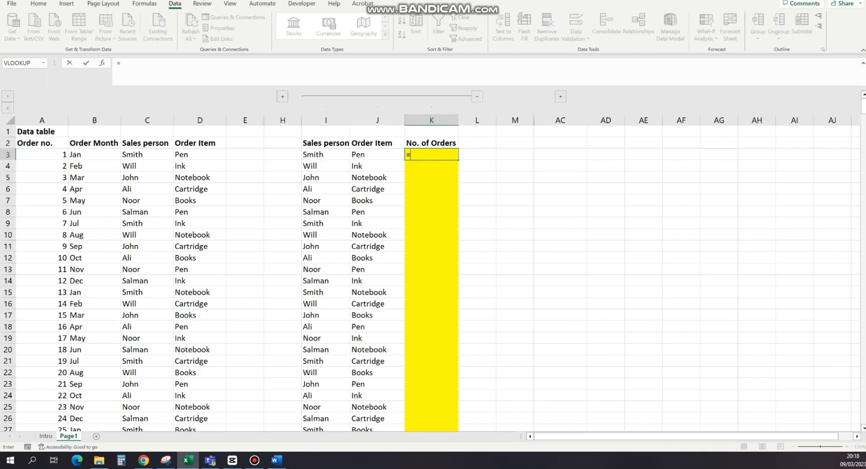
type("count")
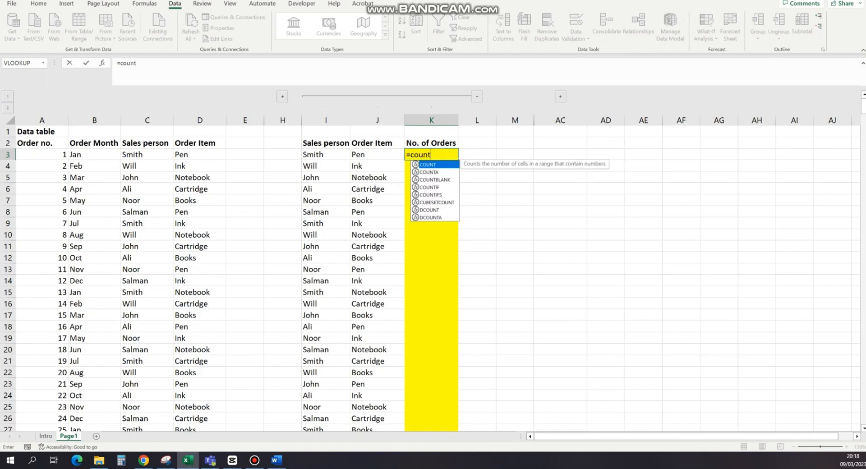
type("ifs")
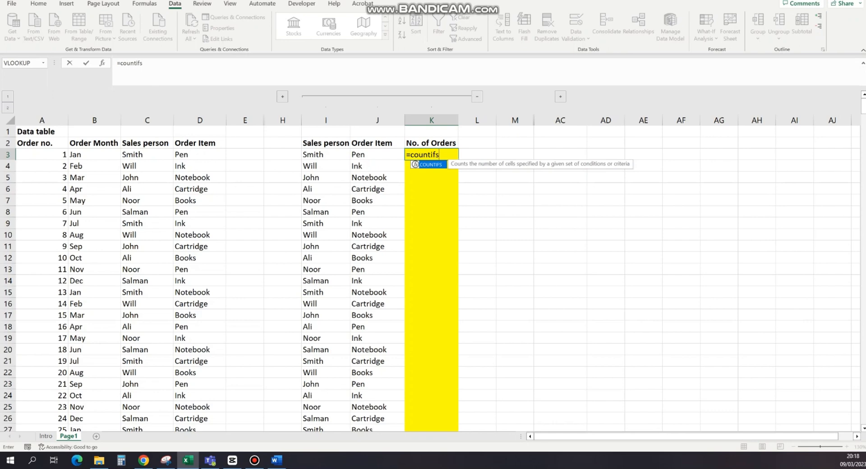
key("Tab")
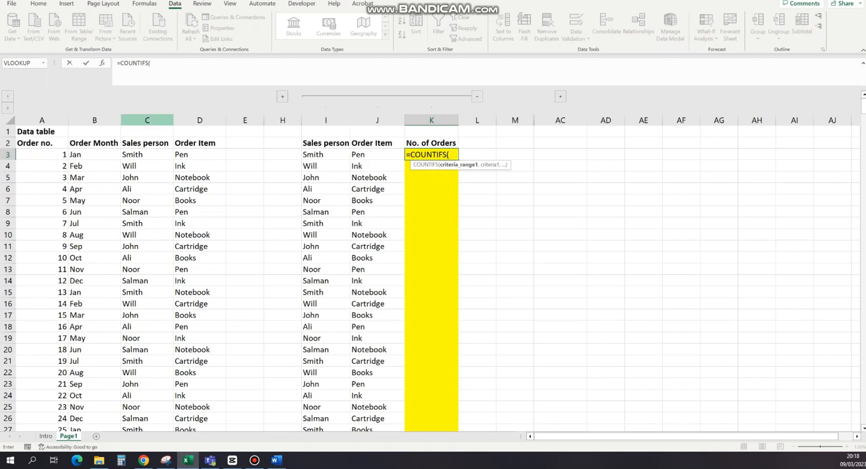
left_click(147, 120)
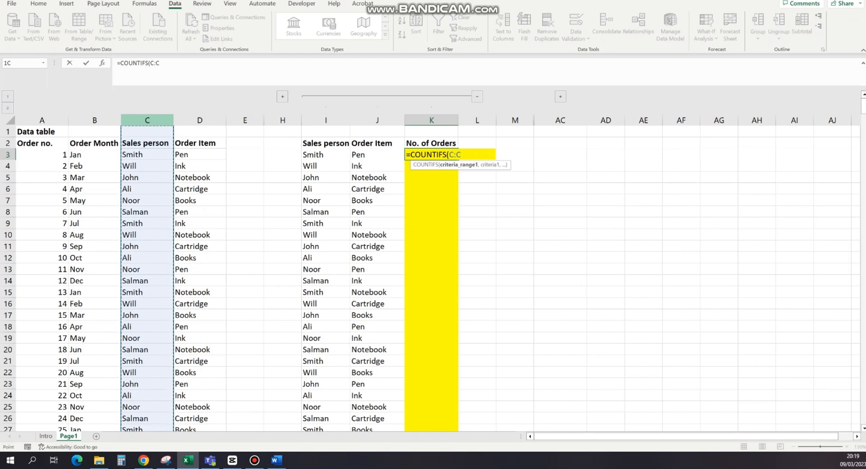
left_click(161, 63)
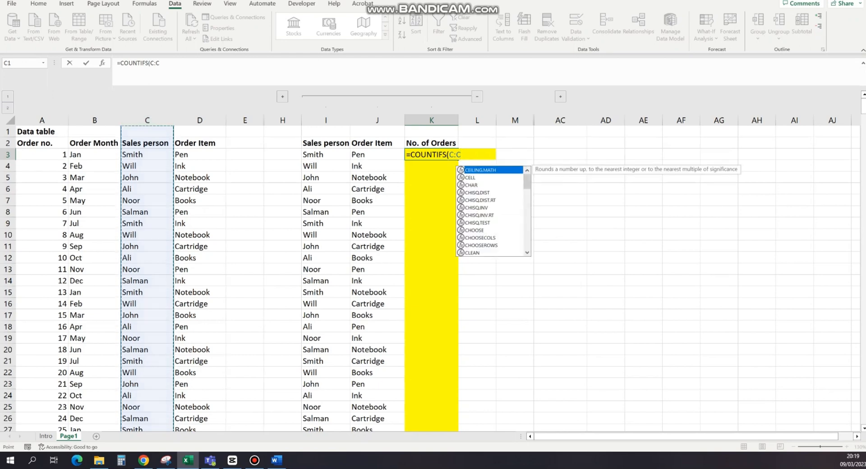
type(",")
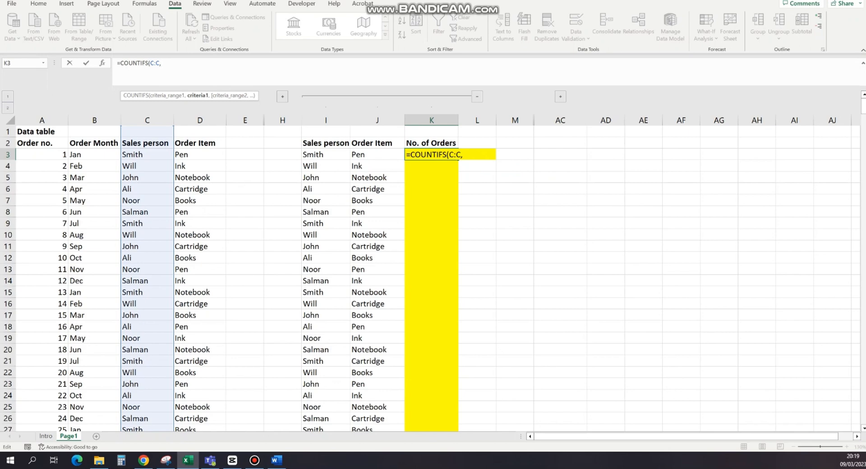
left_click(326, 155)
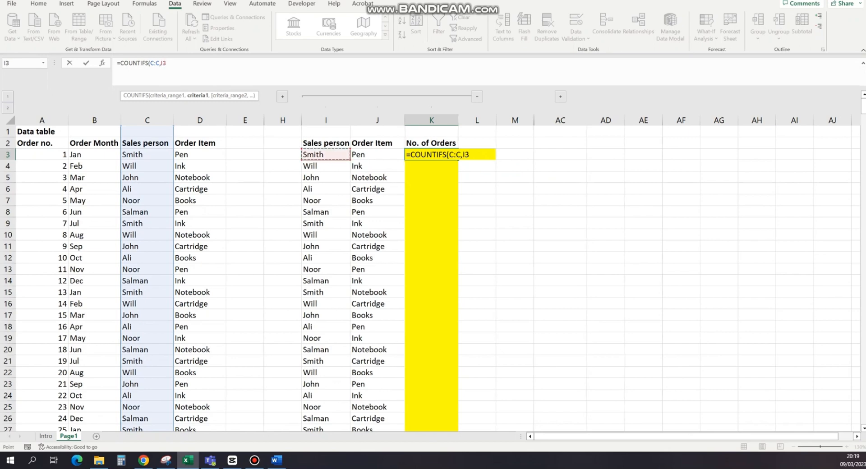
Step: Add column D with criterion J3 as the second pair and complete the K3 formula as =COUNTIFS(C:C,I3,D:D,J3)
type(",")
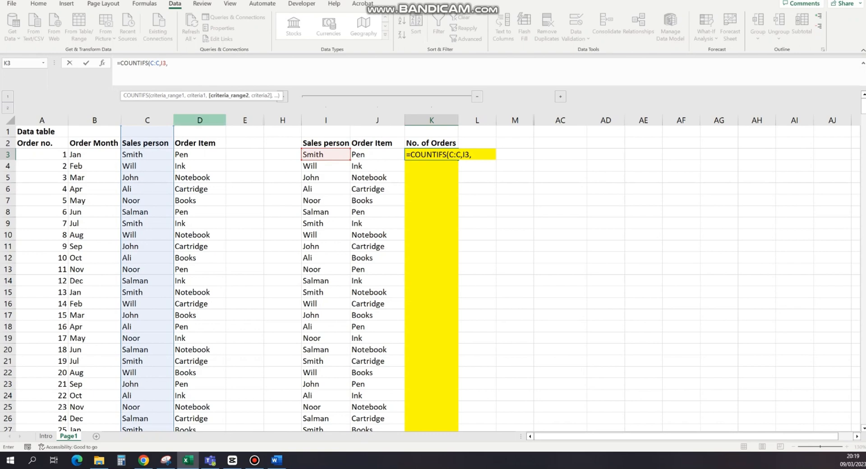
left_click(200, 120)
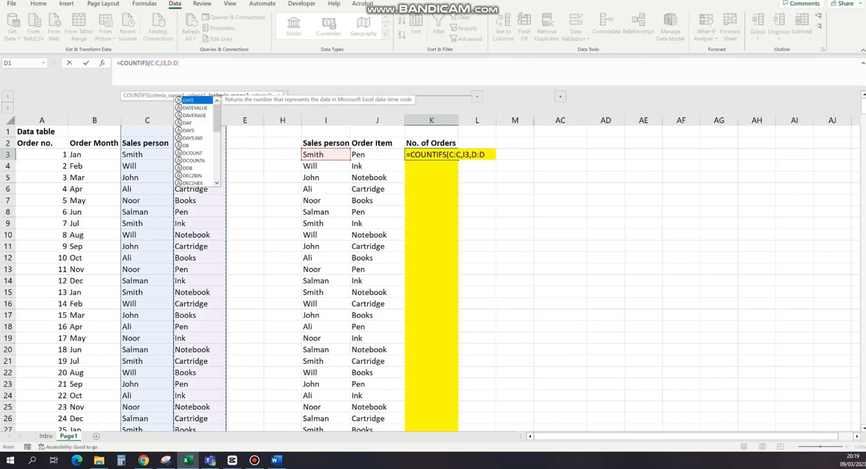
type(",")
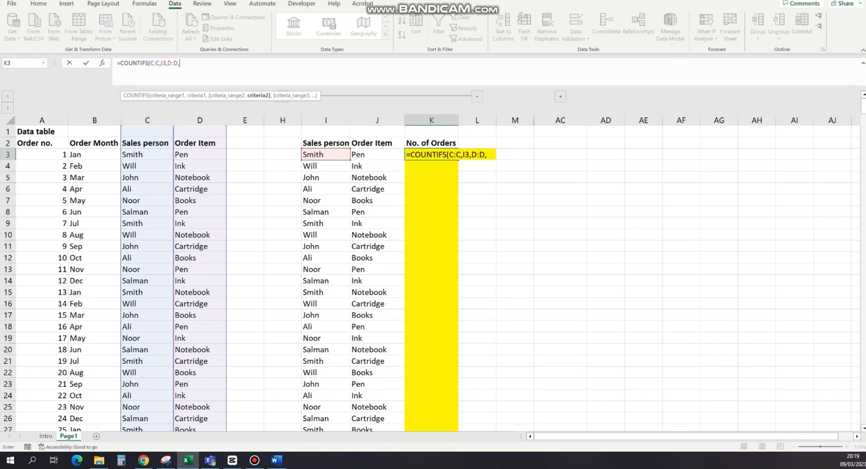
left_click(378, 155)
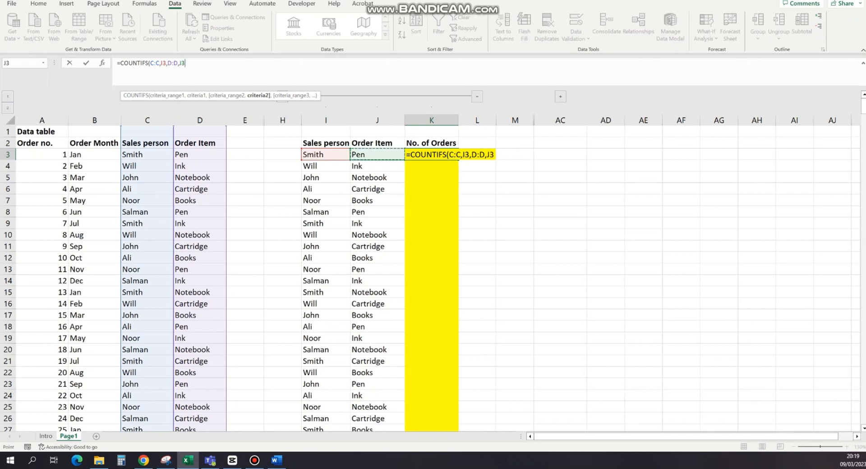
type(")")
key("ctrl+Return")
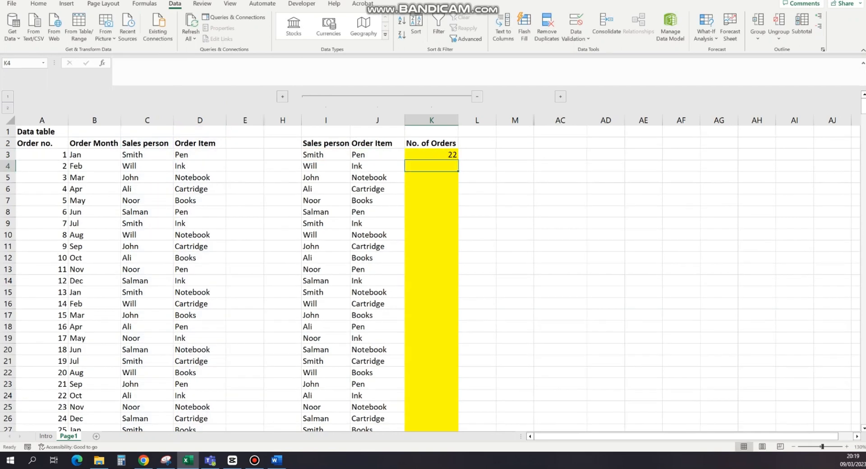
Step: Copy the COUNTIFS formula from K3 down the No. of Orders column through K32
key("ctrl+c")
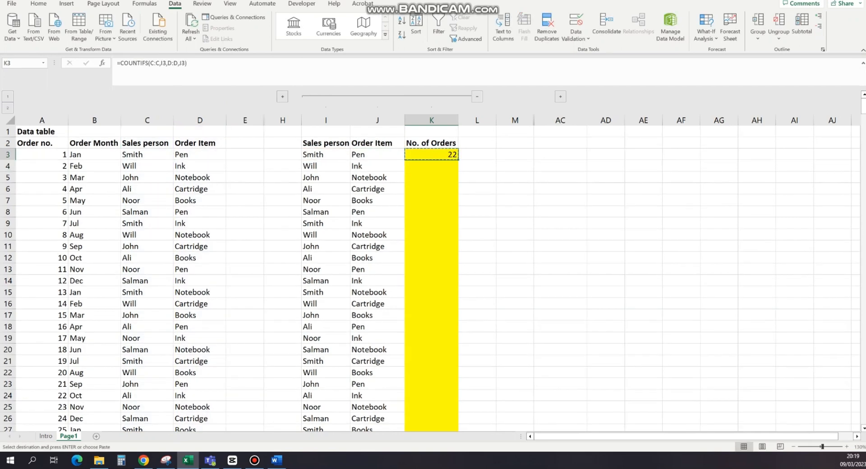
key("Left")
key("Right")
key("Left")
key("ctrl+Down")
key("Right")
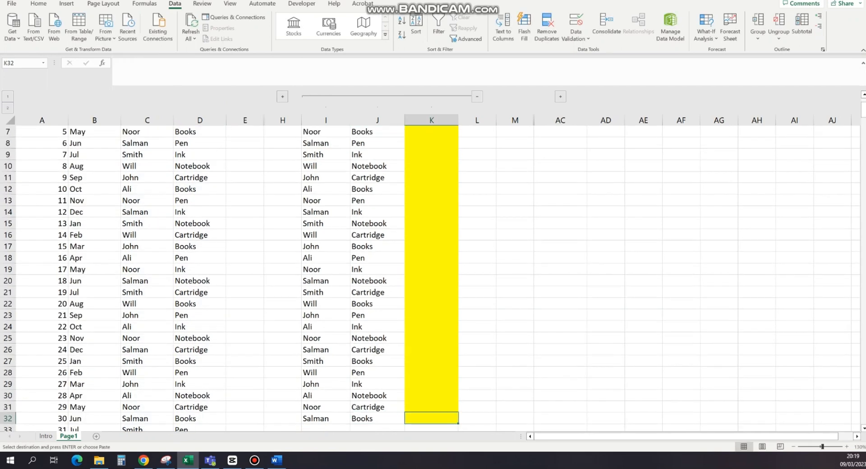
key("ctrl+shift+Up")
key("ctrl+v")
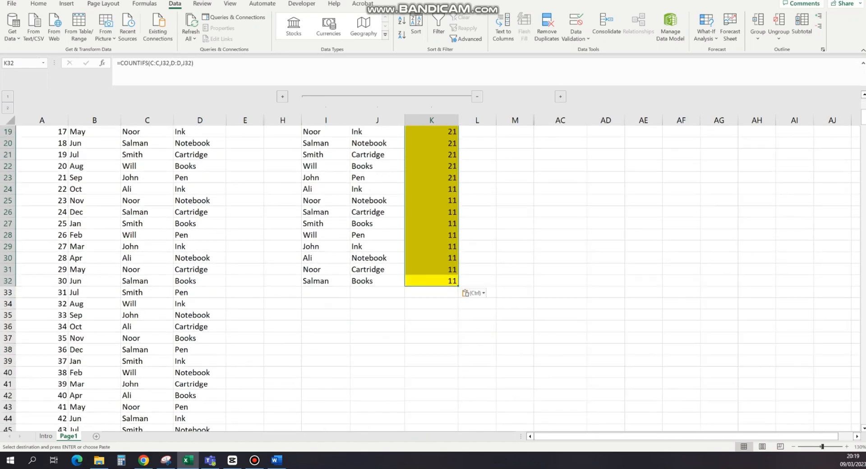
Step: Check the sum of the No. of Orders values in column K down to row 32
key("Down")
key("Down")
key("Up")
key("Down")
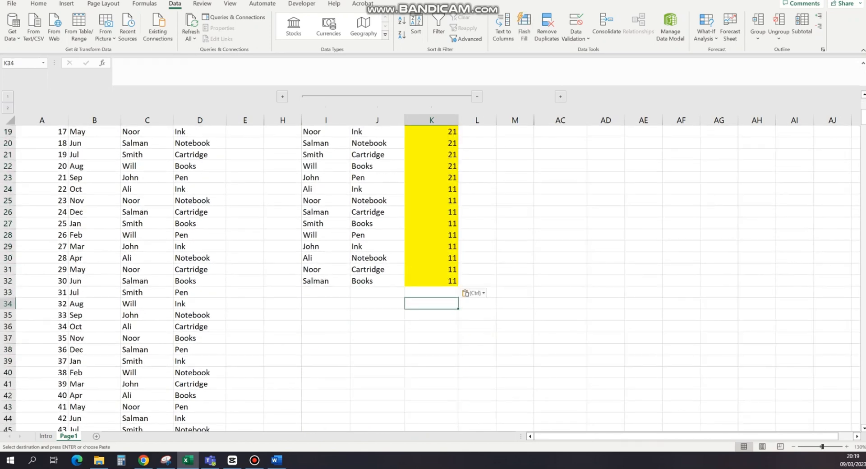
key("Up")
key("Up")
key("ctrl+shift+Up")
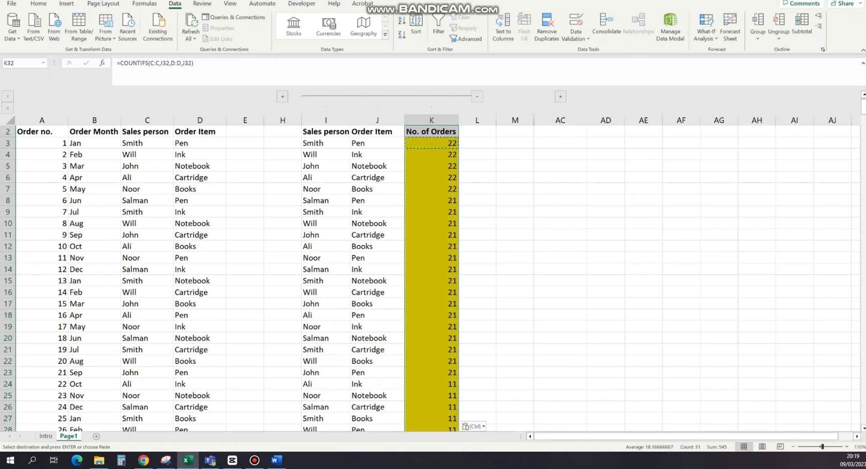
Step: Review the criteria ranges and criteria arguments of the COUNTIFS formula in K3, leaving it unedited
key("ctrl+Up")
key("Down")
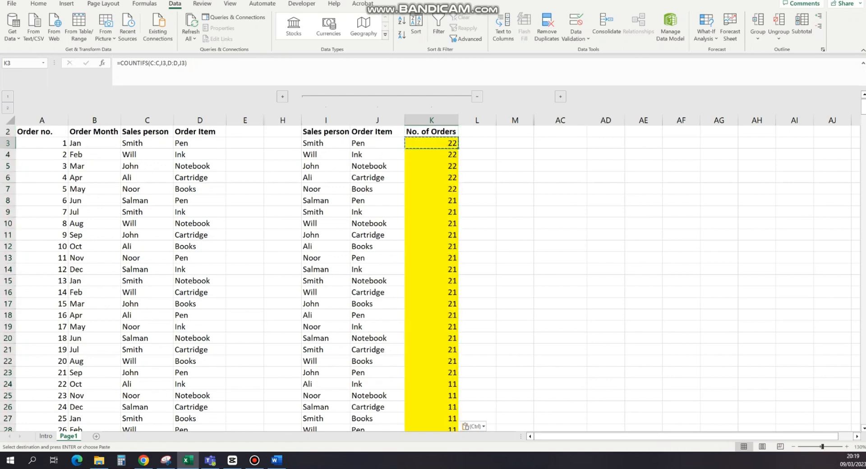
key("Down")
key("ctrl+Left")
key("ctrl+Right")
key("Up")
key("F2")
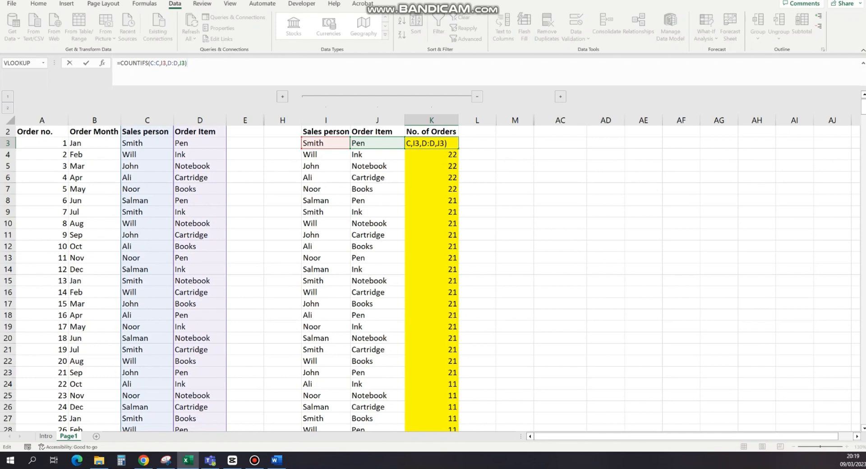
left_click_drag(151, 63, 166, 63)
left_click(154, 62)
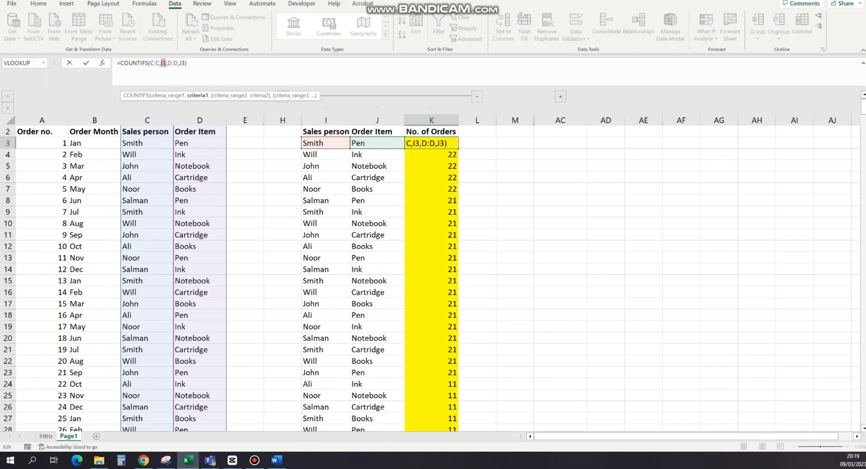
left_click(190, 63)
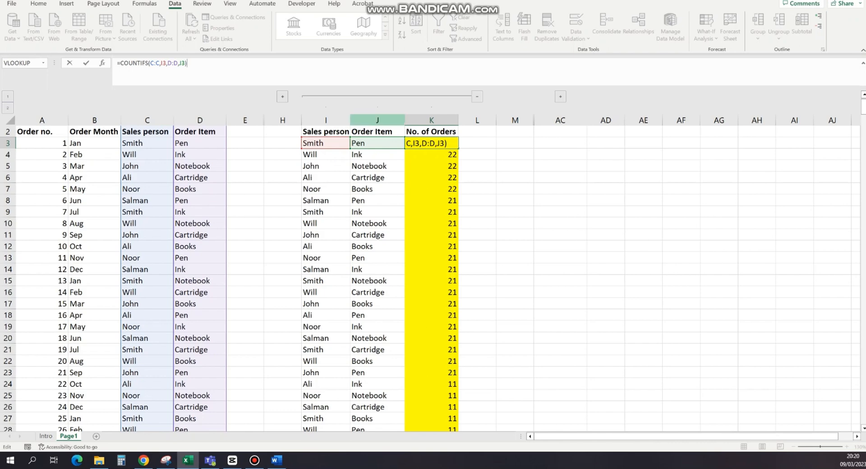
key("Escape")
Step: Collapse the column group I:K and expand the group N:AA containing the monthly Jan to Dec table
left_click(478, 235)
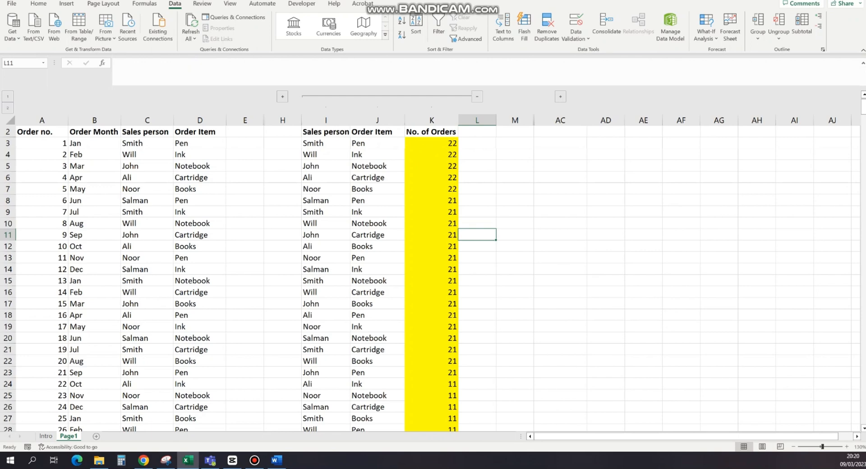
left_click(477, 97)
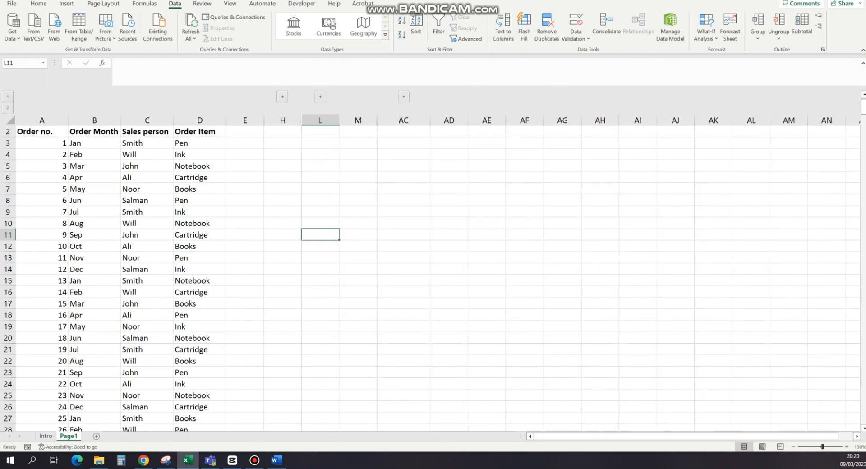
left_click(403, 96)
left_click(342, 201)
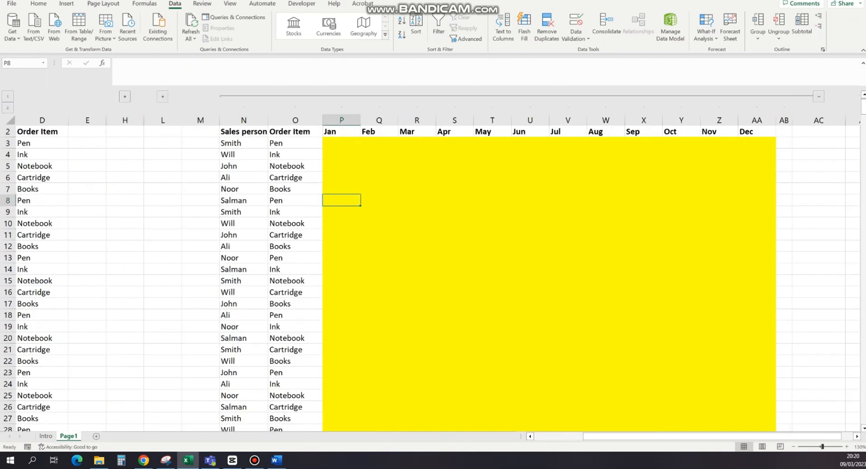
Step: Examine the monthly table's Sales person, Order Item and Jan to Dec headers against the data table's Order Month, Sales person and Order Item columns
scroll(341, 201, "left", 3)
left_click(388, 120)
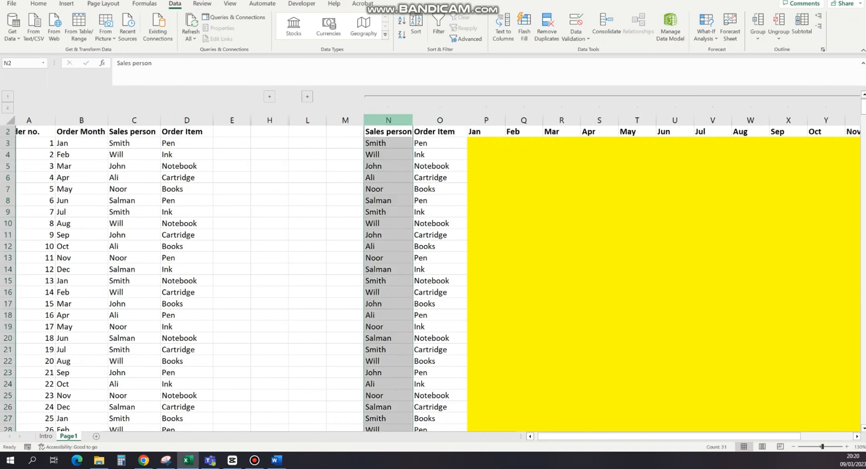
left_click(440, 120)
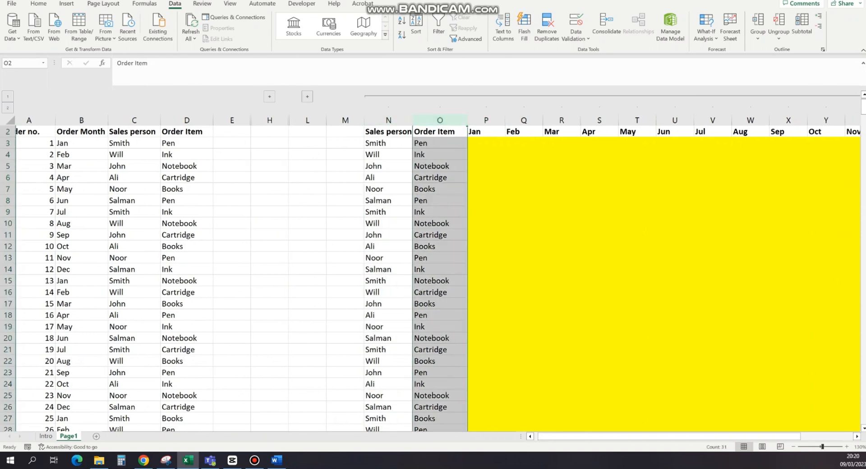
left_click_drag(474, 131, 810, 143)
scroll(438, 261, "left", 3)
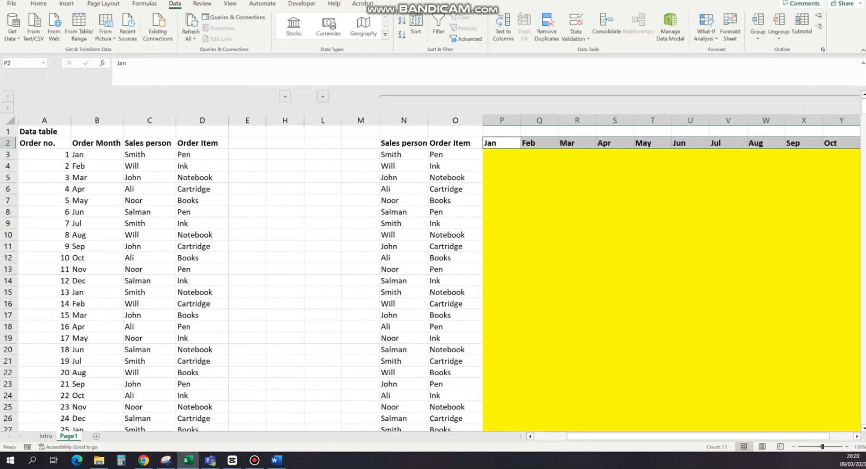
left_click(94, 120)
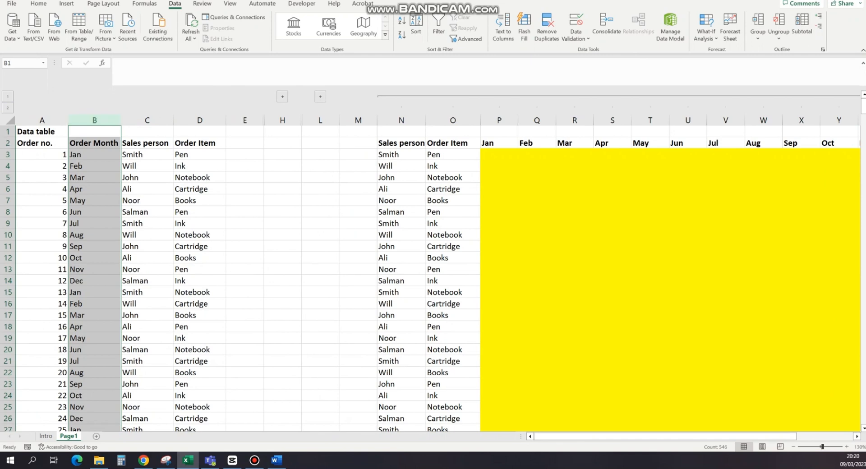
mouse_move(389, 154)
left_mouse_down()
mouse_move(392, 189)
mouse_move(393, 166)
left_mouse_up()
left_click(401, 155)
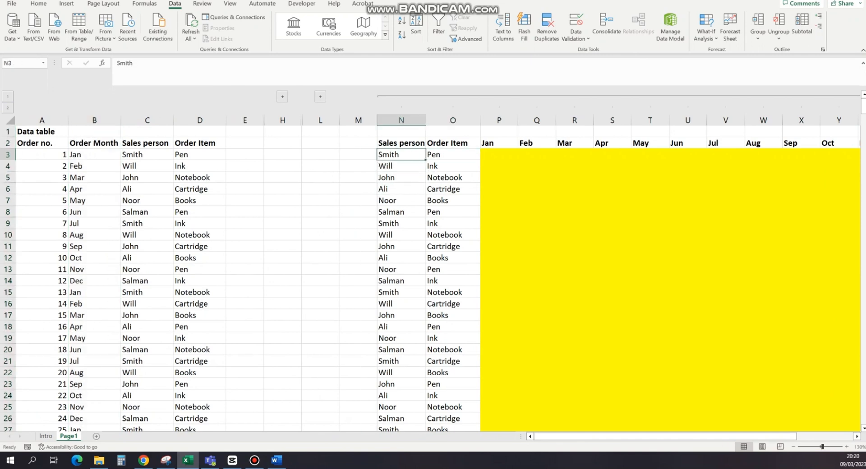
left_click(453, 155)
scroll(438, 270, "right", 3)
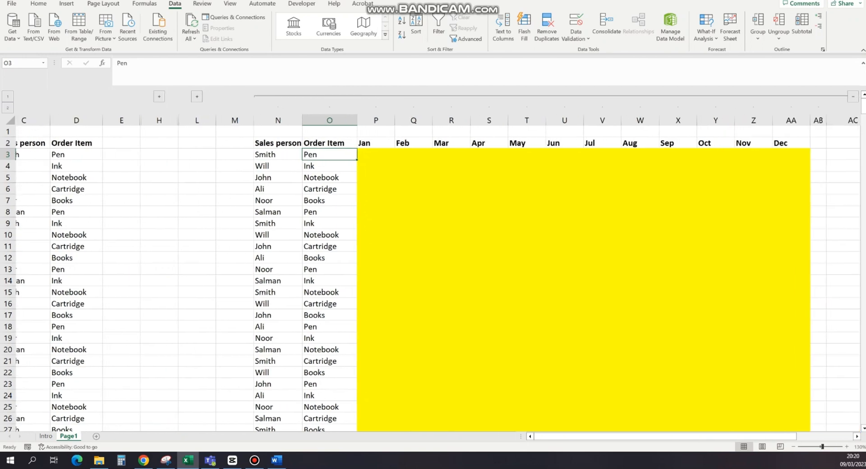
scroll(438, 271, "left", 3)
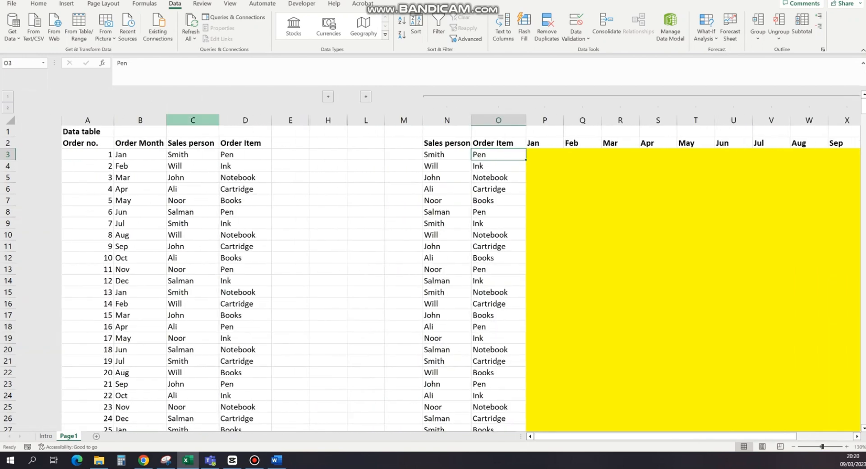
left_click(193, 121)
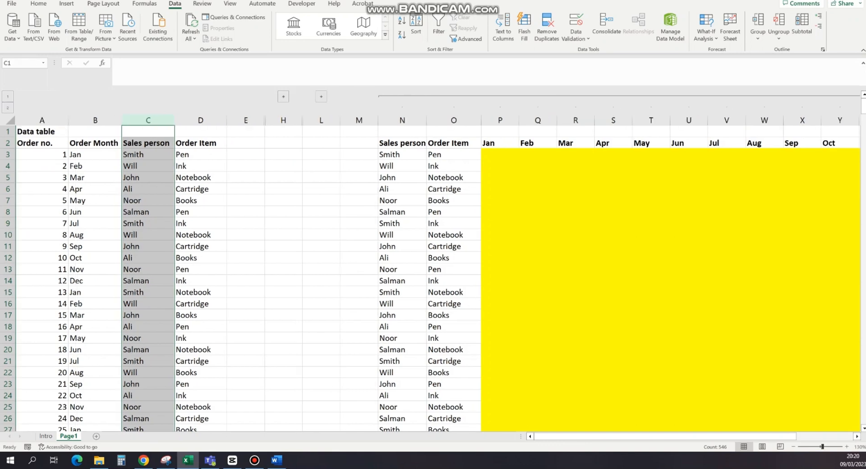
left_click(95, 120)
scroll(439, 271, "left", 2)
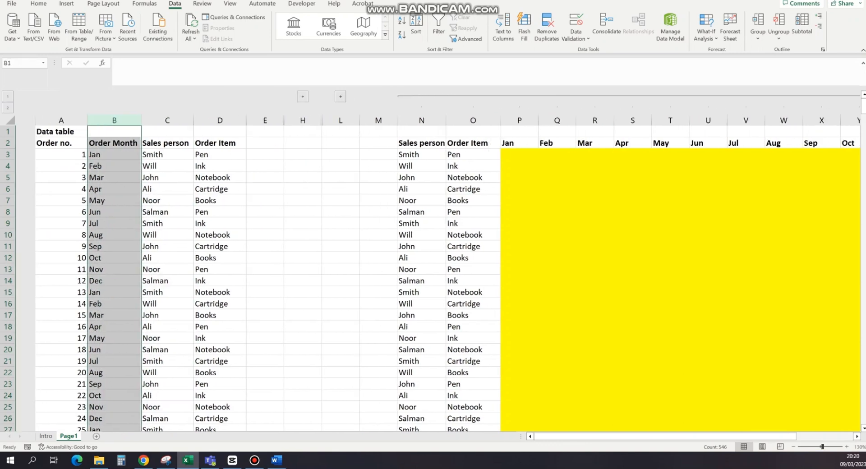
Step: Start a COUNTIFS formula in P3 with Sales person column C:C as the first criteria range and N3 as its criterion
left_click(500, 154)
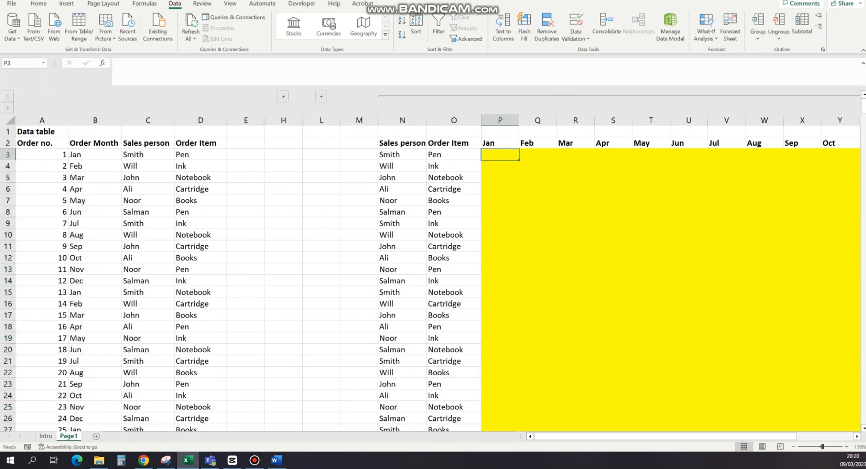
type("=count")
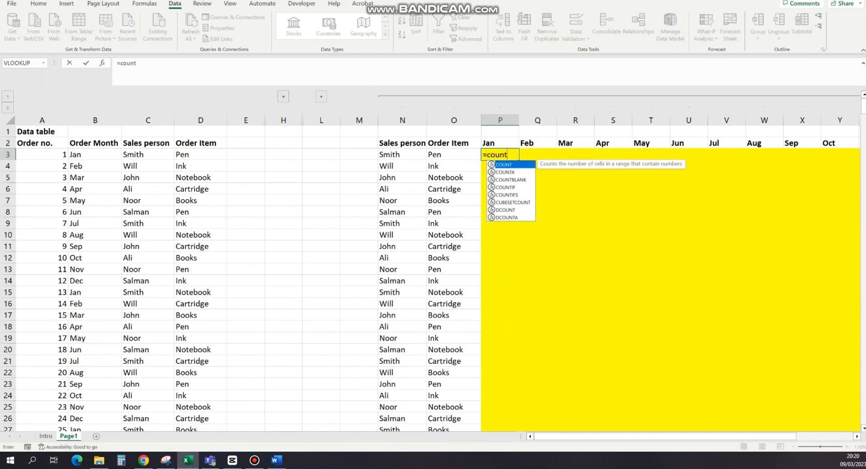
type("ifs")
key("Tab")
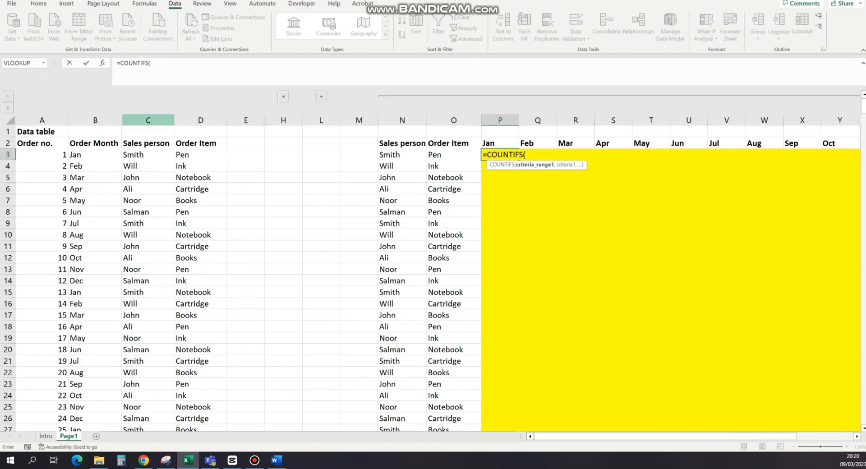
type("C:C,")
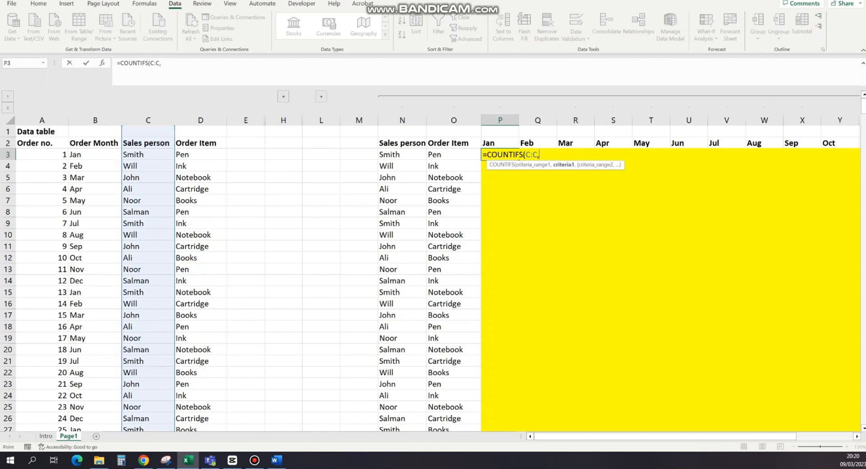
left_click(397, 155)
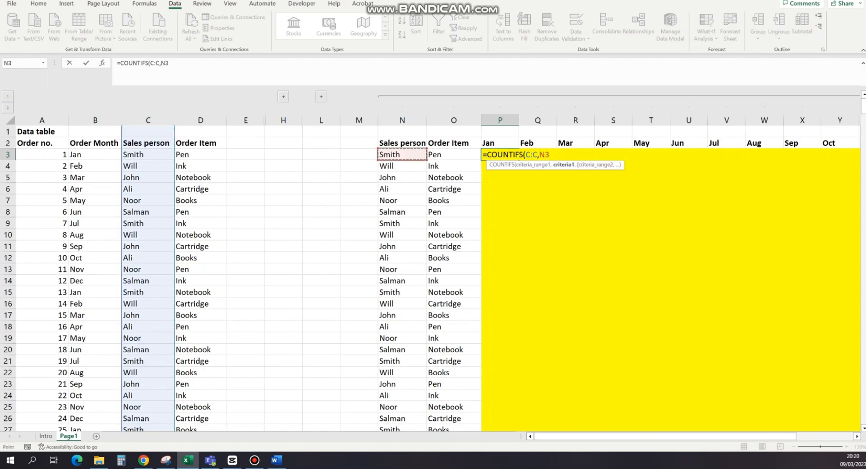
type(",")
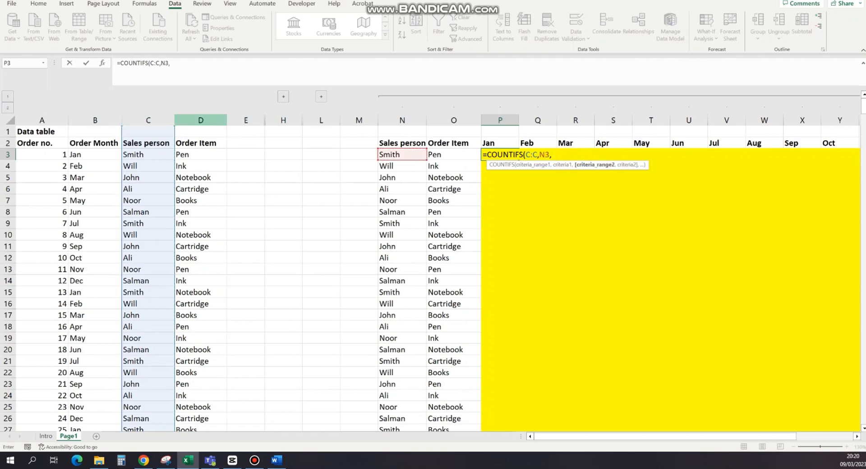
Step: Complete the P3 formula with Order Item range D:D and criterion O3, plus Order Month range B:B and criterion P2
left_click(201, 120)
type(",")
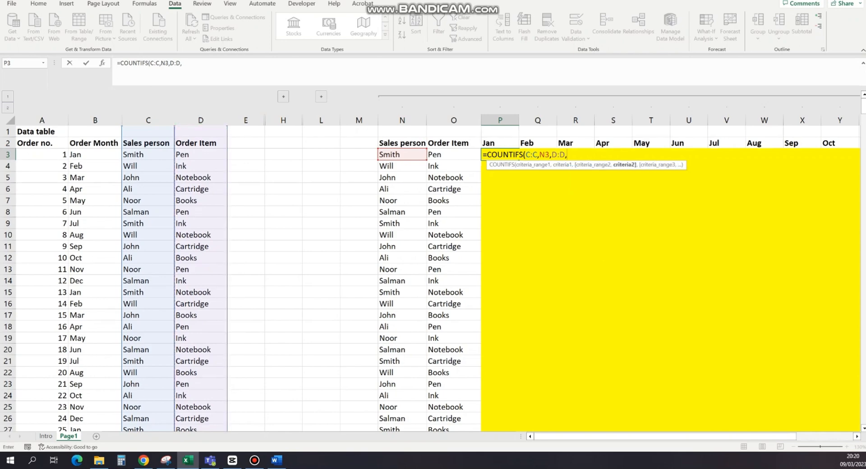
left_click(454, 154)
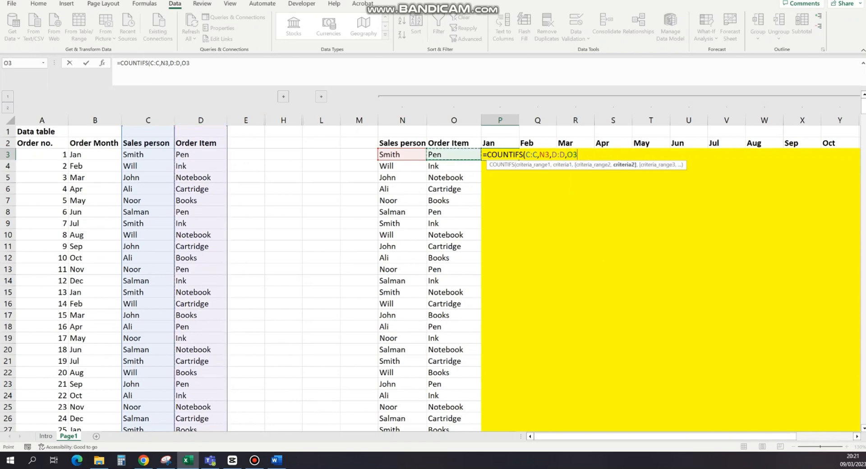
type(",")
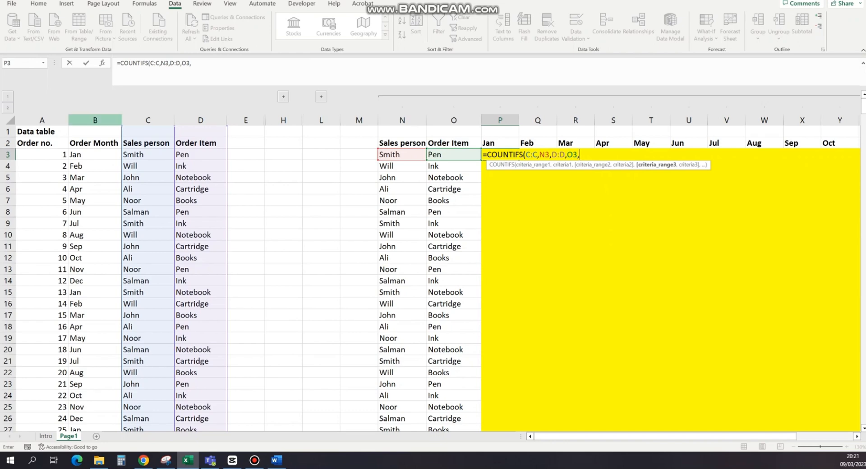
left_click(95, 120)
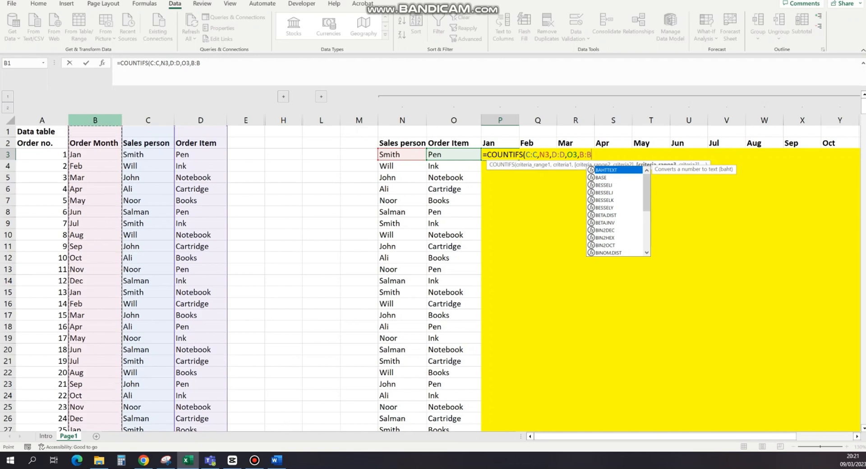
type(",")
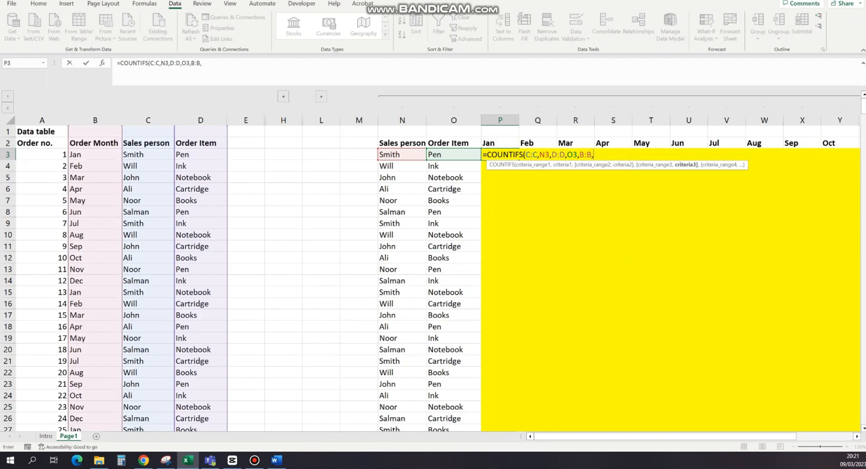
left_click(500, 143)
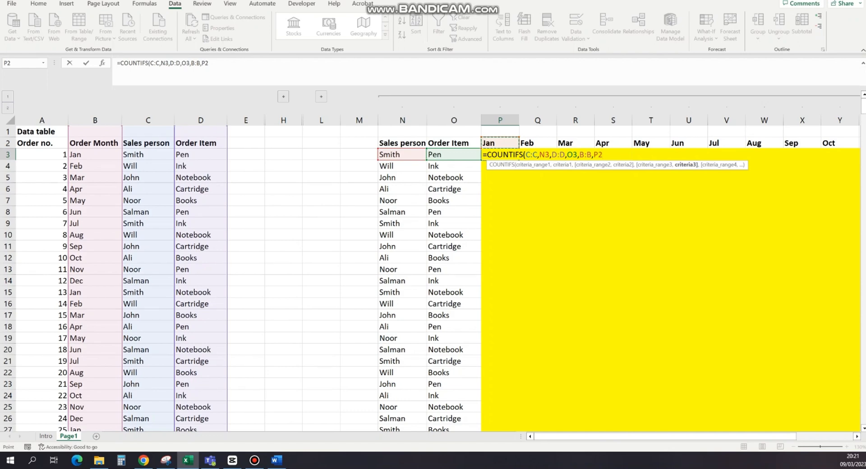
type(")")
key("Return")
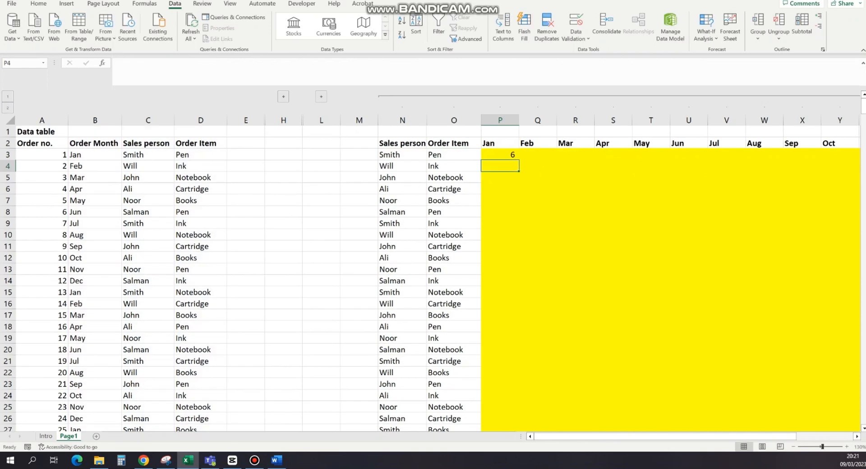
Step: Review the ranges and criteria referenced by the COUNTIFS formula in P3, leaving it unedited
key("Up")
key("F2")
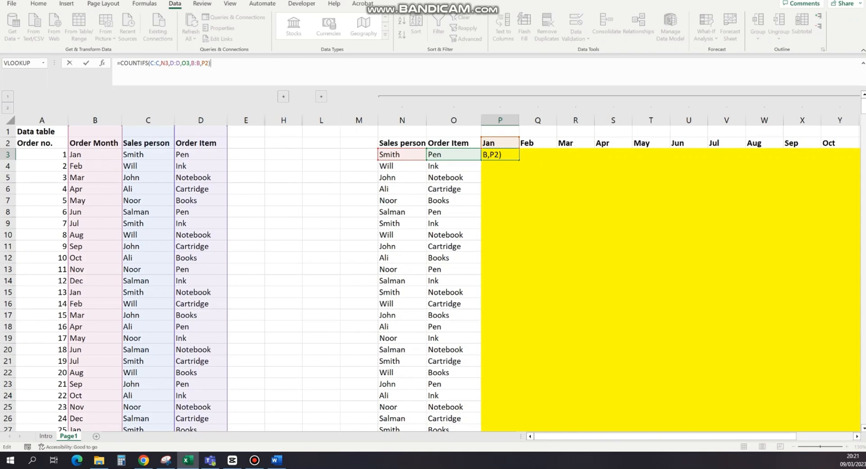
key("ctrl+Return")
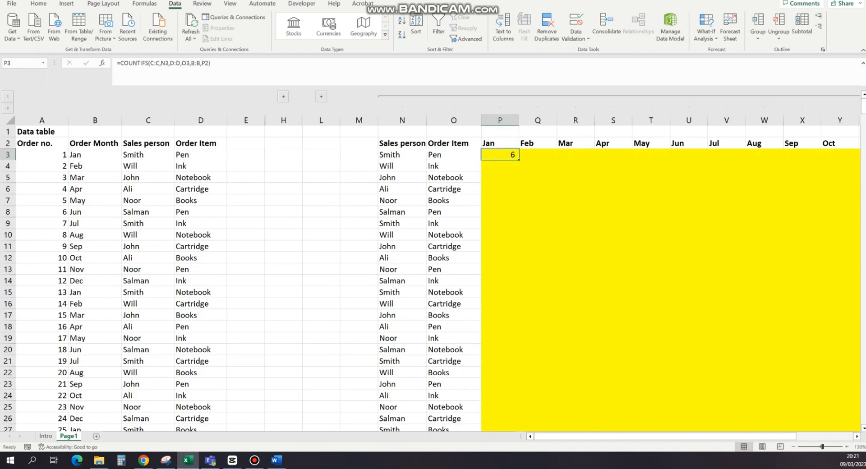
left_click(153, 63)
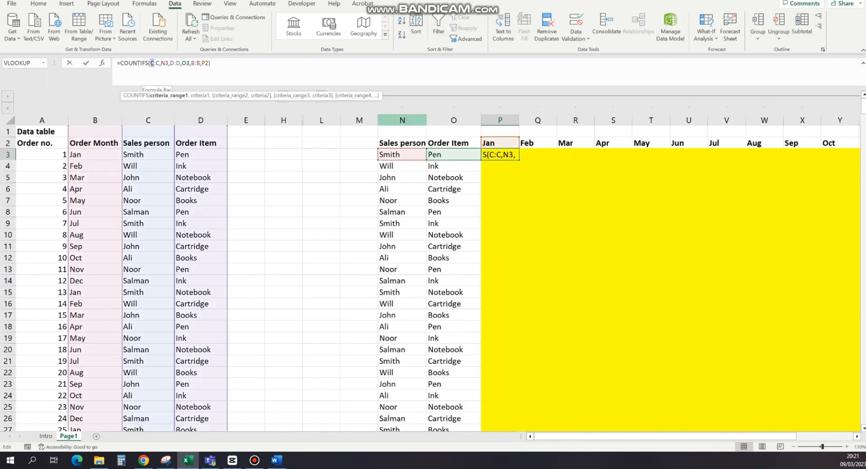
key("Escape")
key("Escape")
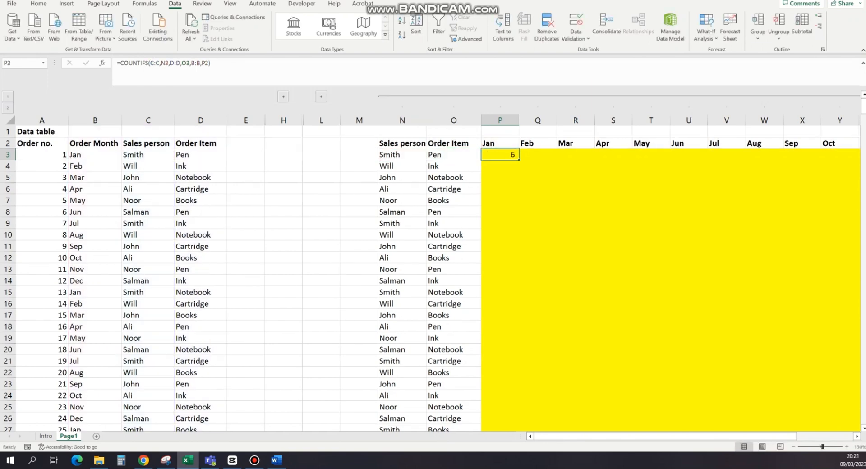
Step: Make the three criteria ranges in the P3 formula absolute as $C:$C, $D:$D and $B:$B
left_click(154, 63)
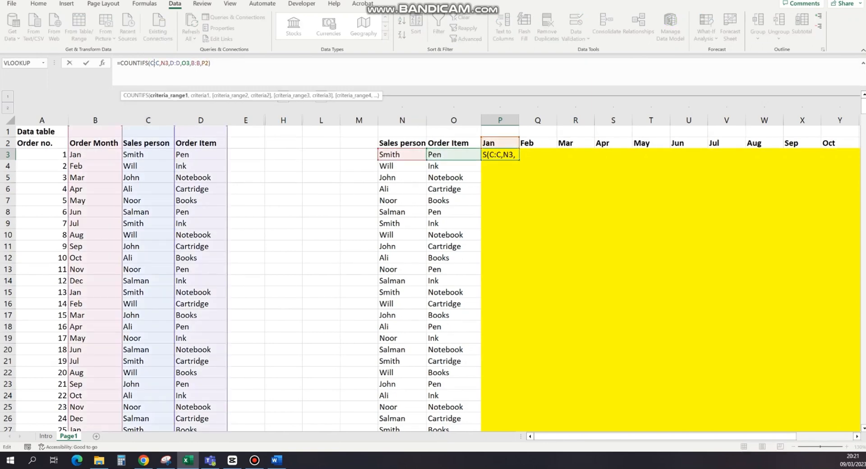
key("F4")
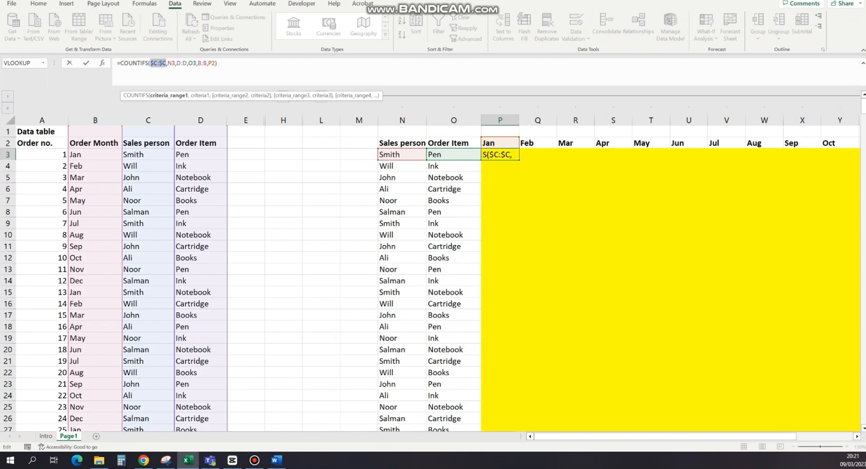
left_click(181, 63)
key("F4")
left_click(210, 63)
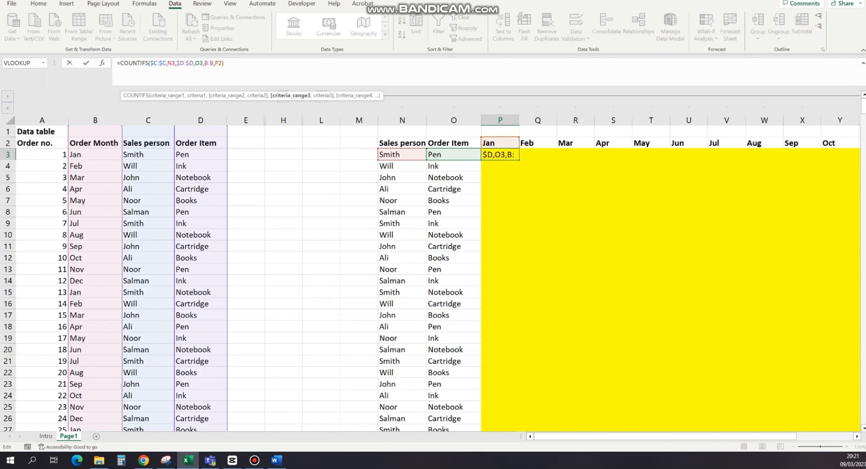
key("F4")
Step: Lock only the columns of the sales person and order item criteria in the P3 formula as $N3 and $O3
left_click(167, 63)
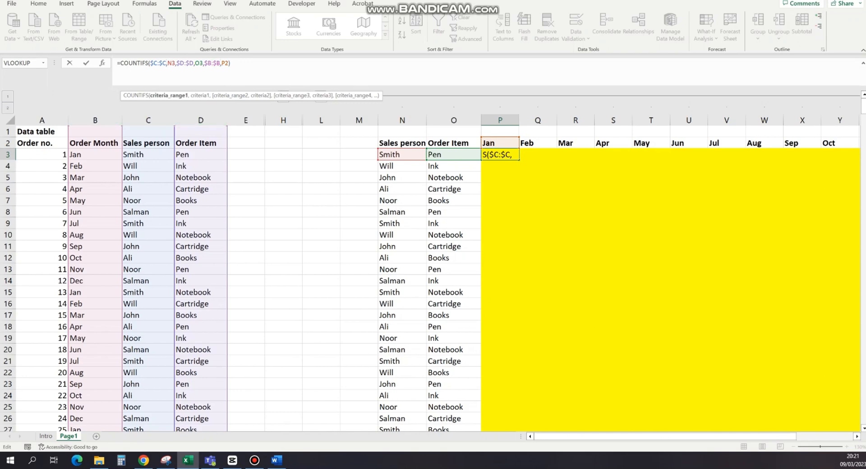
key("Right")
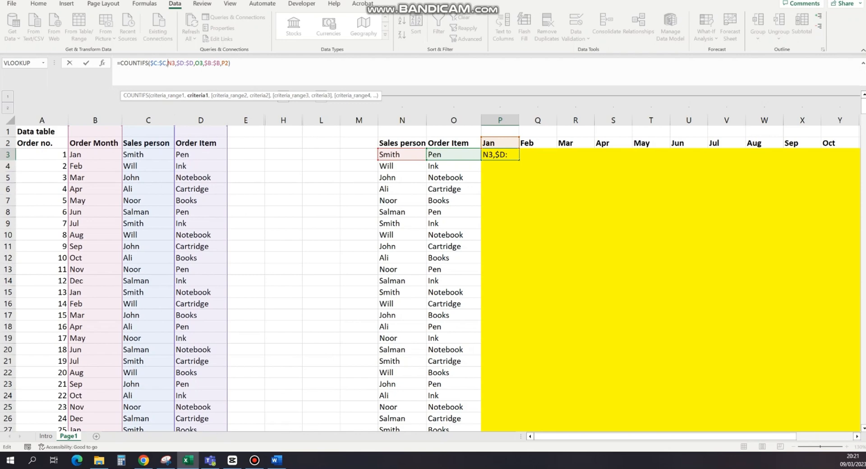
key("F4")
key("F4")
key("F4")
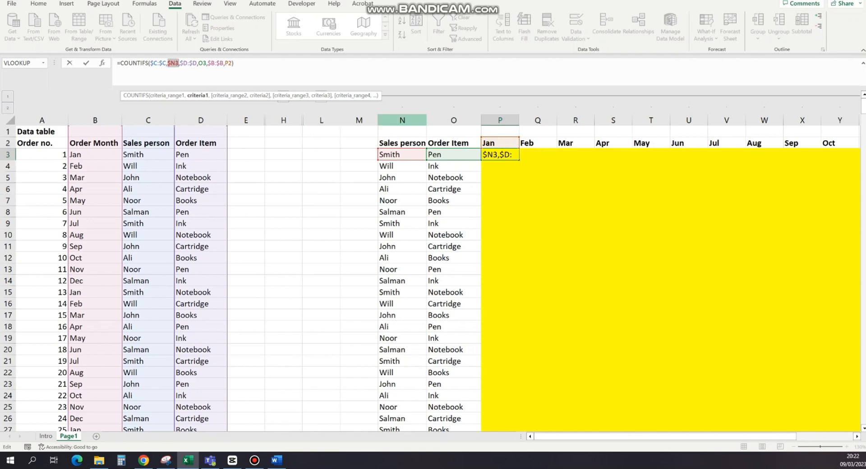
left_click(202, 63)
key("F4")
key("F4")
key("F4")
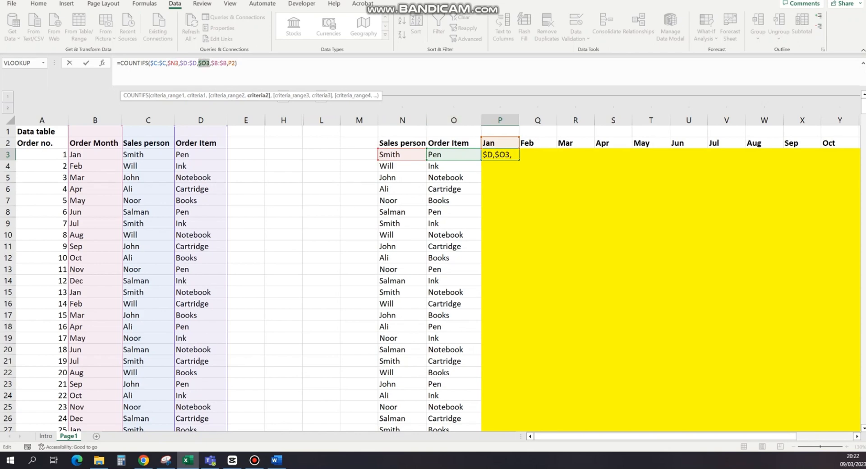
Step: Lock only the row of the month criterion P2 in the P3 formula and commit the edited formula
left_click(231, 63)
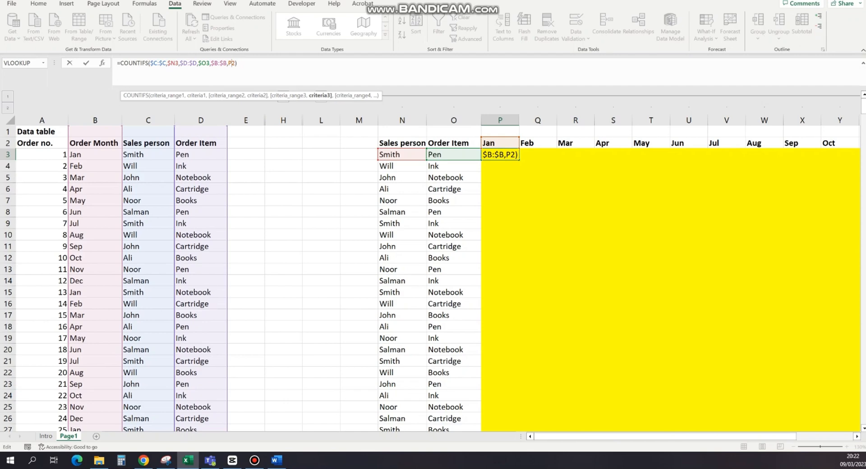
key("F4")
key("F4")
key("Return")
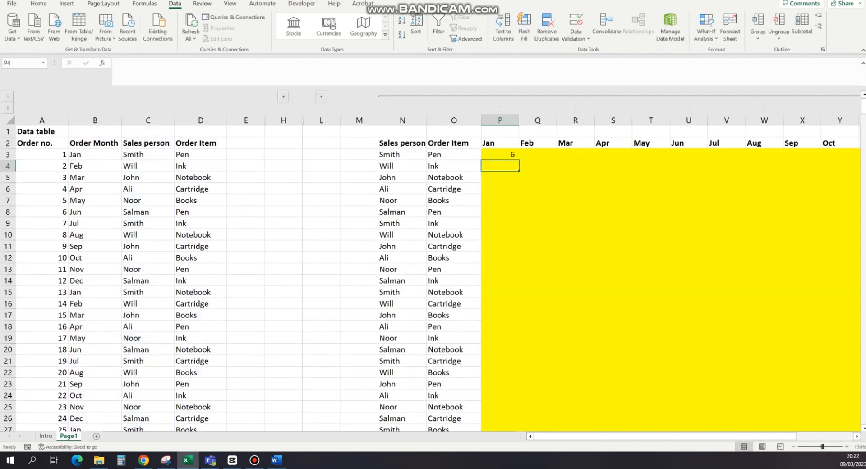
Step: Copy the COUNTIFS formula from P3 down the Jan column to P4:P32
key("Up")
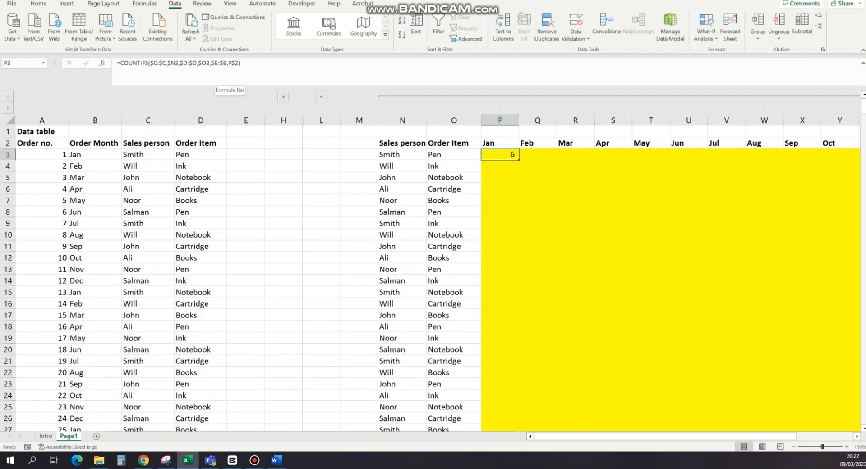
key("ctrl+c")
key("Left")
key("ctrl+Down")
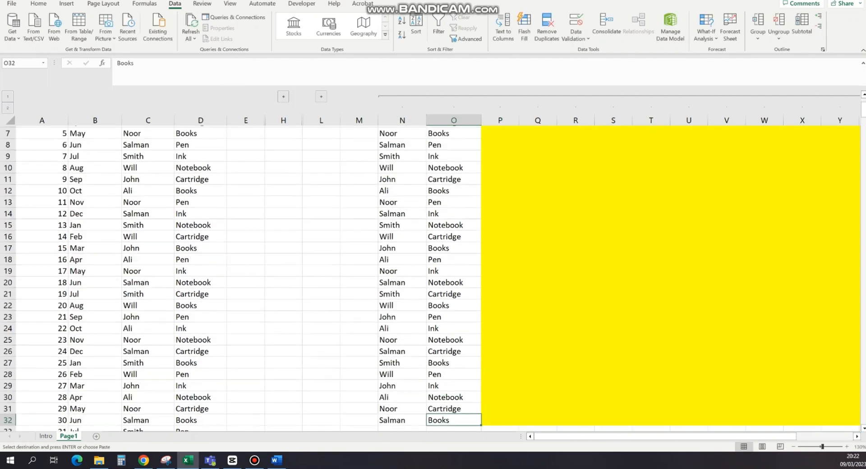
key("Right")
key("ctrl+shift+Up")
key("shift+Down")
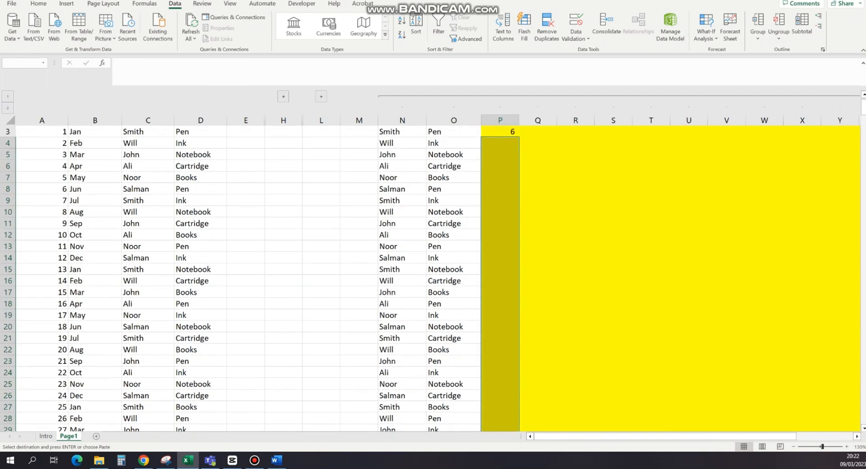
key("ctrl+v")
Step: Copy the Jan column formulas in P3:P32 across the Feb to Dec columns, filling Q3:AA32
key("ctrl+Up")
key("Down")
key("ctrl+shift+Down")
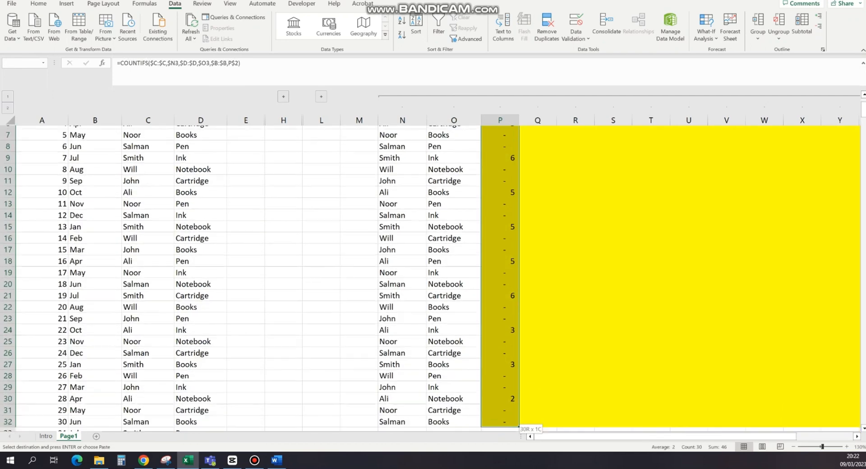
scroll(336, 277, "up", 1)
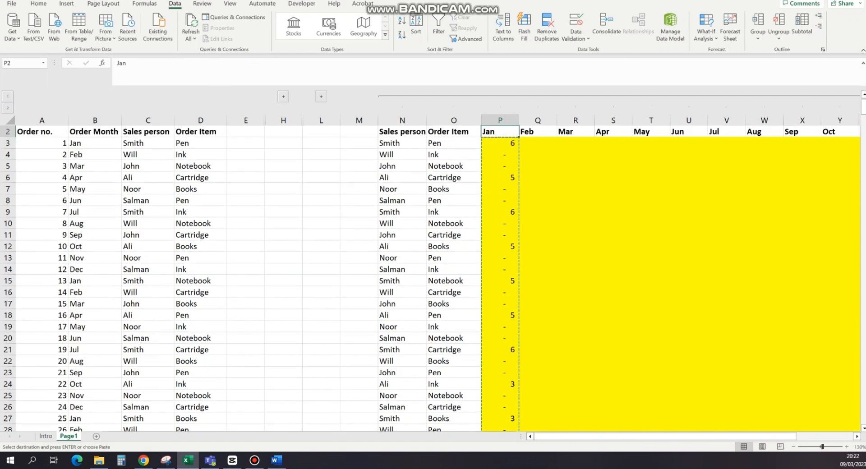
left_click_drag(536, 143, 821, 143)
key("ctrl+v")
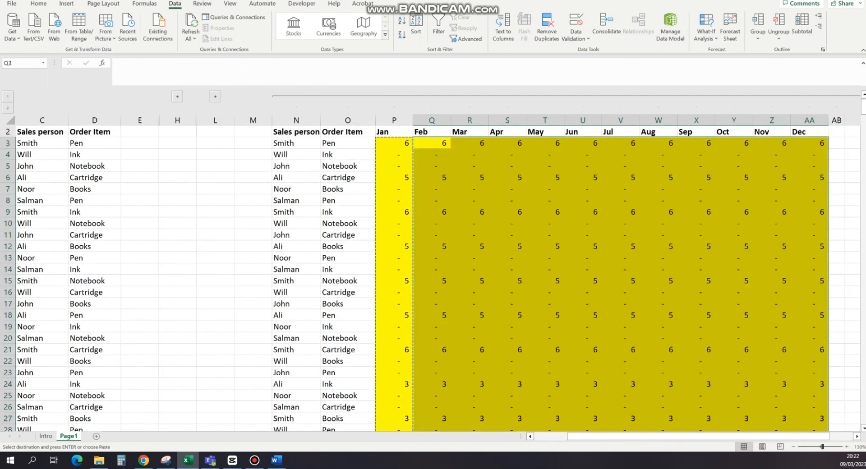
Step: Select the whole monthly count table P3:AA32 to review its results, and clear the copy marquee
key("Left")
key("ctrl+shift+Right")
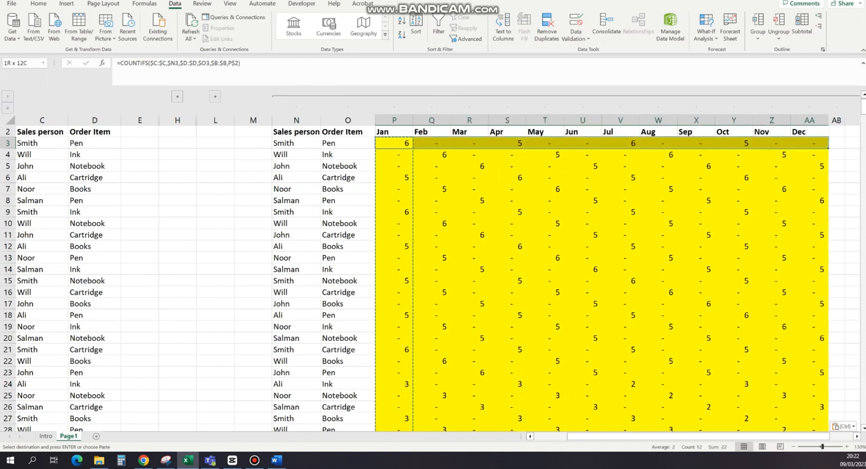
key("ctrl+shift+Down")
scroll(438, 278, "up", 2)
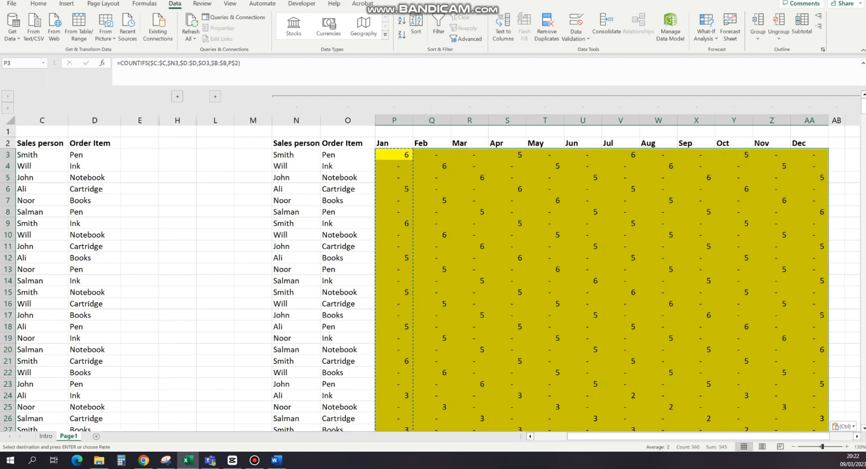
key("Escape")
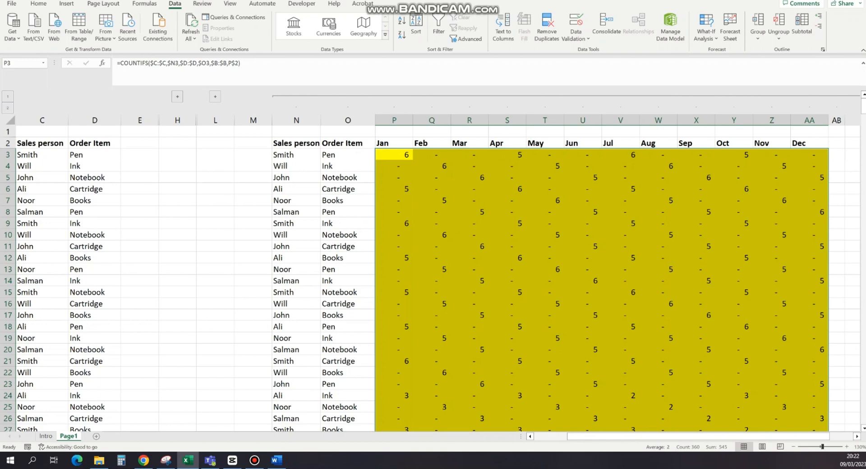
Step: Collapse and re-expand the monthly table's column group, and return to the Intro sheet
left_click(7, 97)
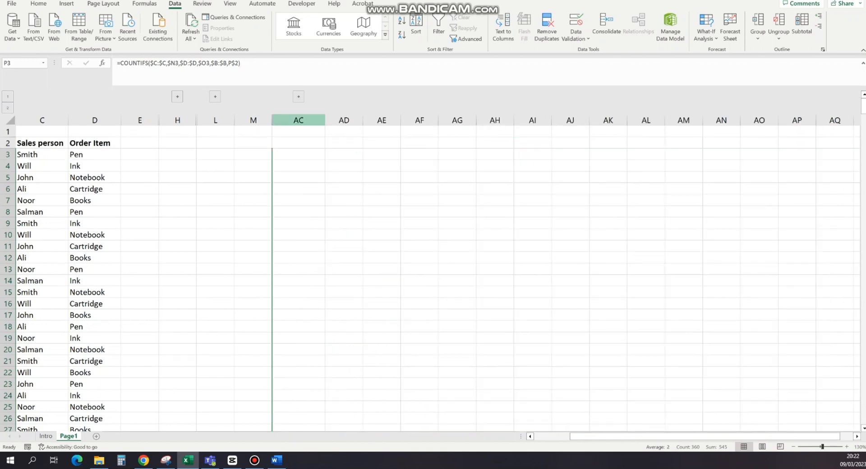
left_click(298, 96)
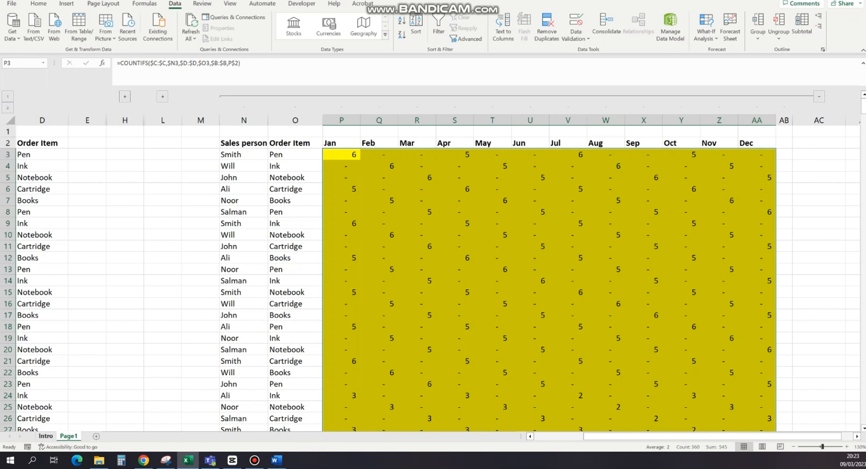
left_click(46, 436)
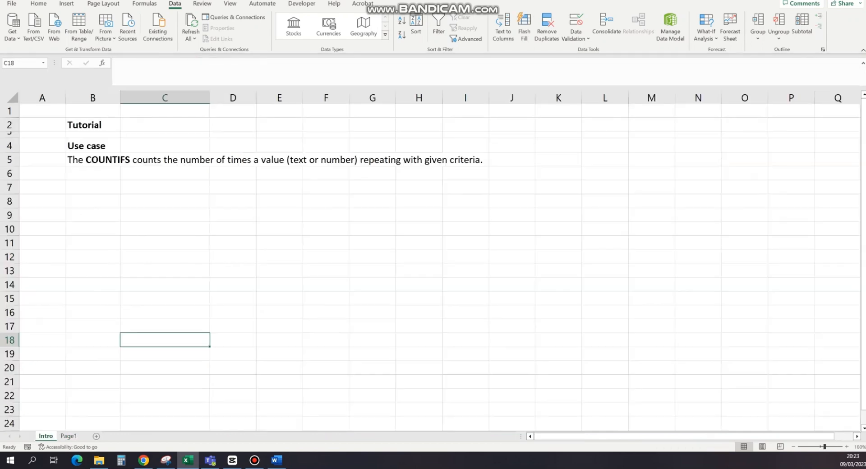